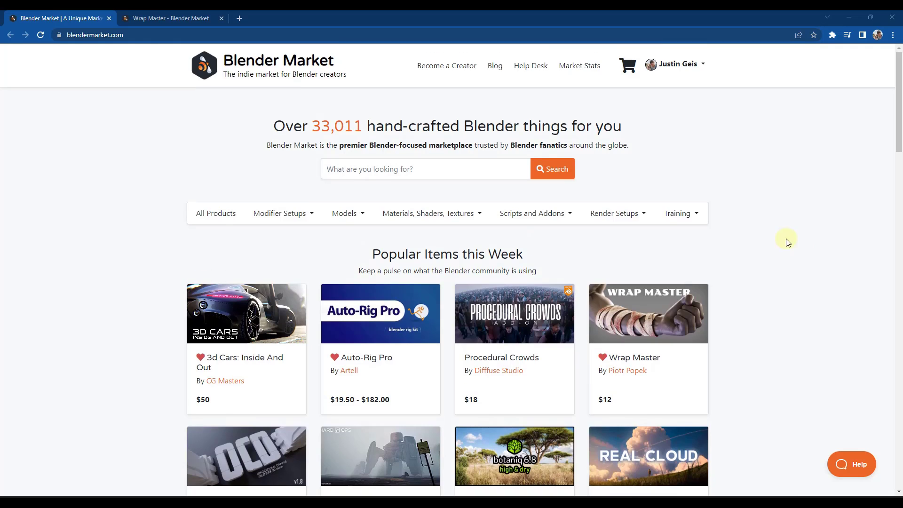
# Step: Examine the feature demos on the Wrap Master product page and its documentation on setting up the asset library
pyautogui.scroll(-2, 683, 235)
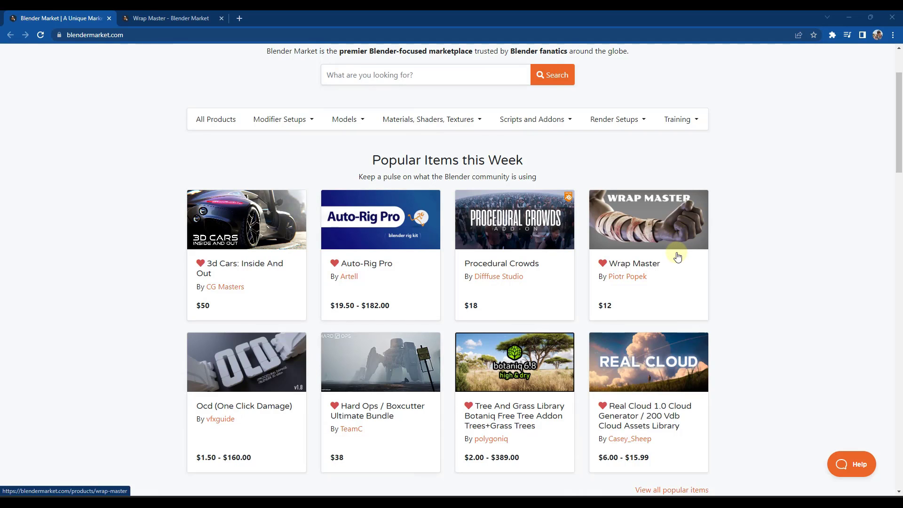
pyautogui.click(179, 19)
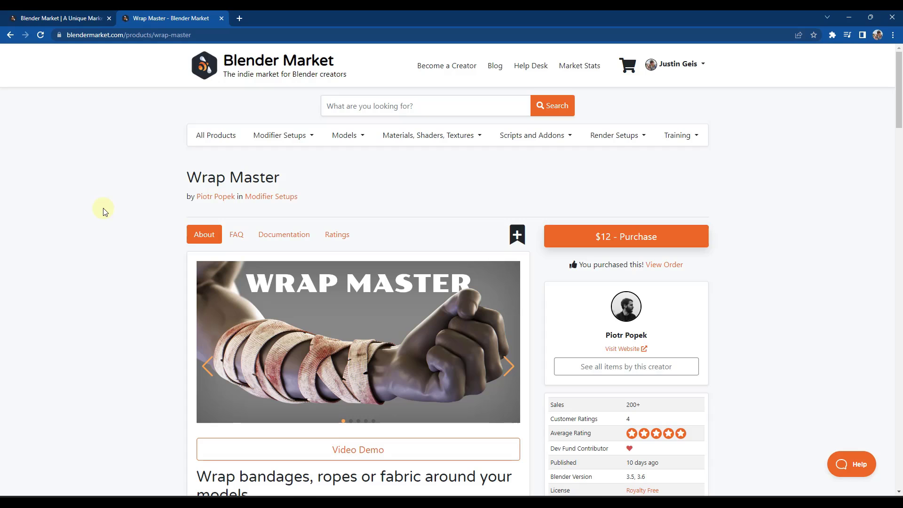
pyautogui.scroll(-2, 114, 273)
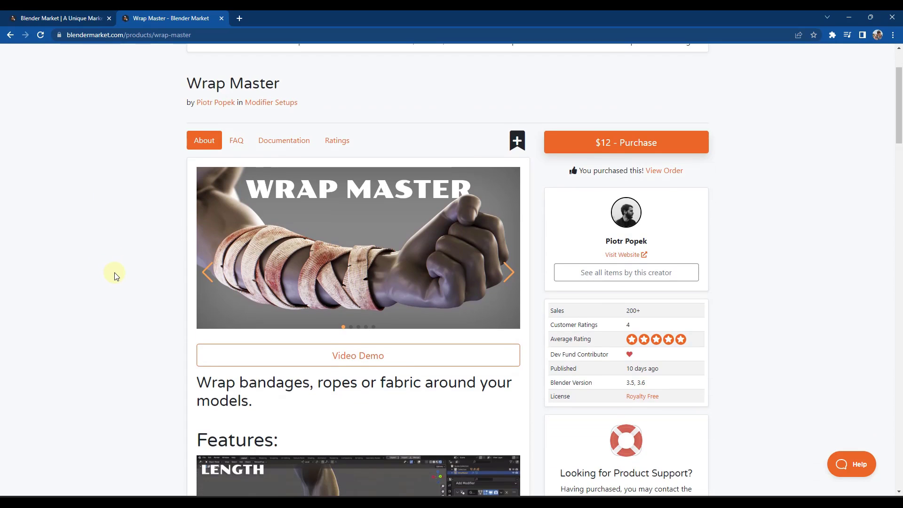
pyautogui.scroll(-1, 115, 275)
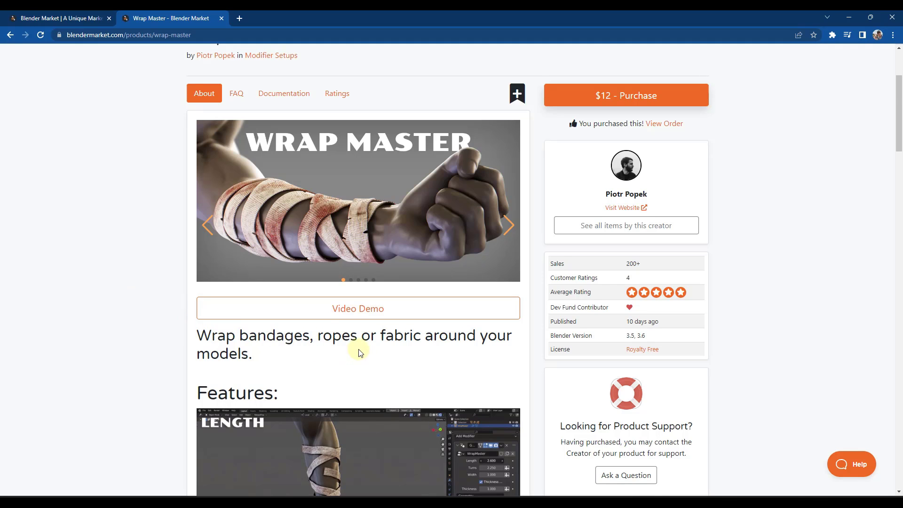
pyautogui.scroll(-3, 360, 353)
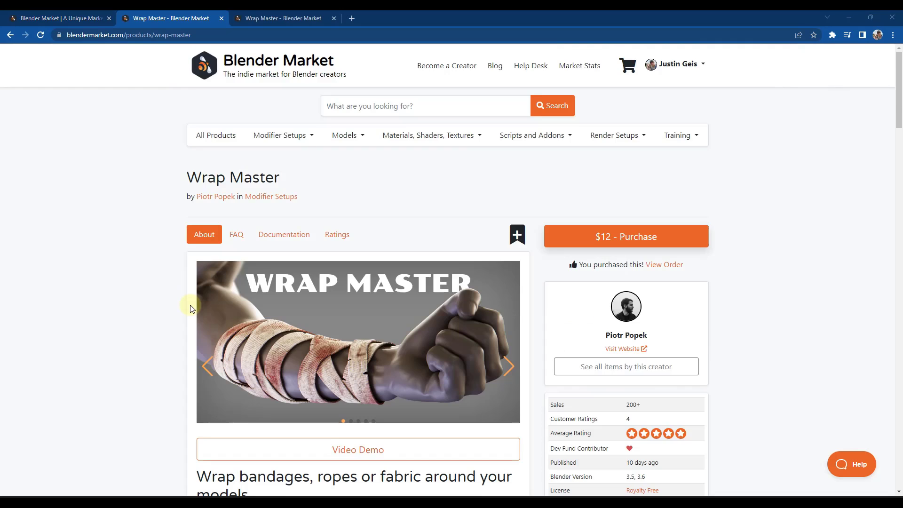
pyautogui.scroll(-8, 181, 306)
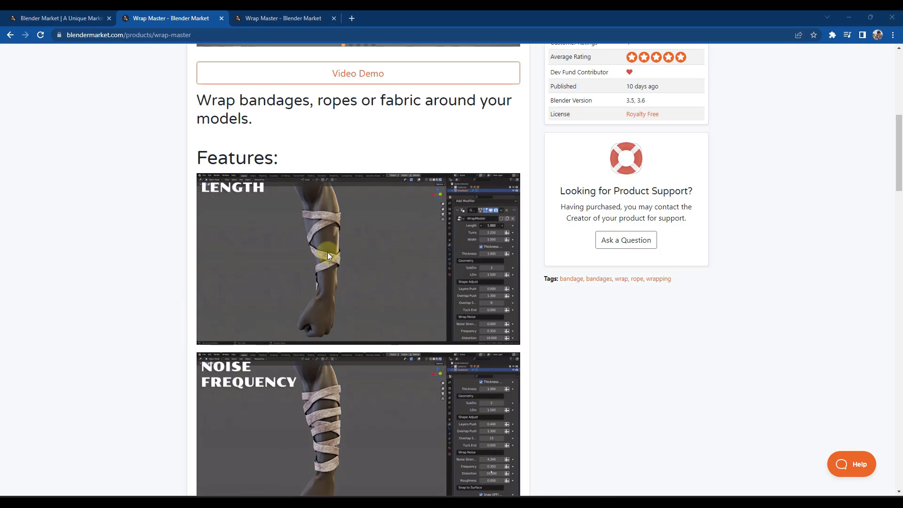
pyautogui.scroll(-4, 333, 285)
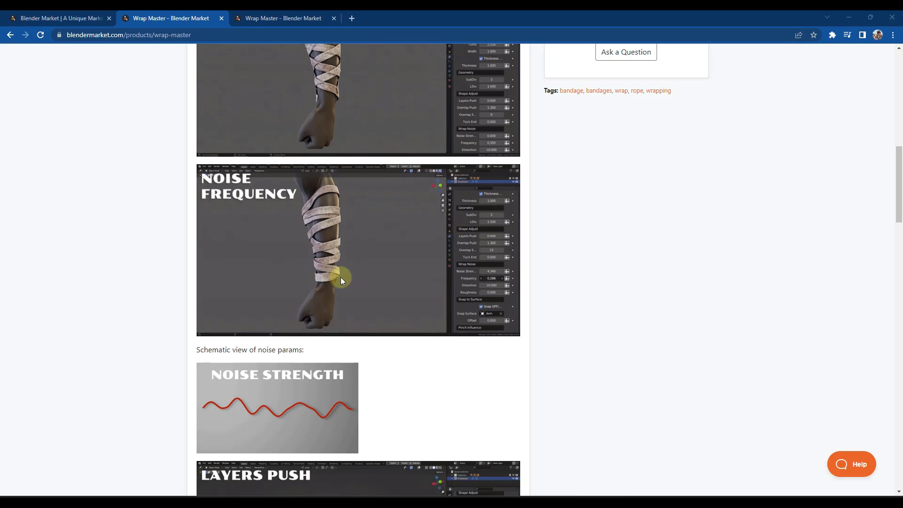
pyautogui.scroll(-4, 371, 278)
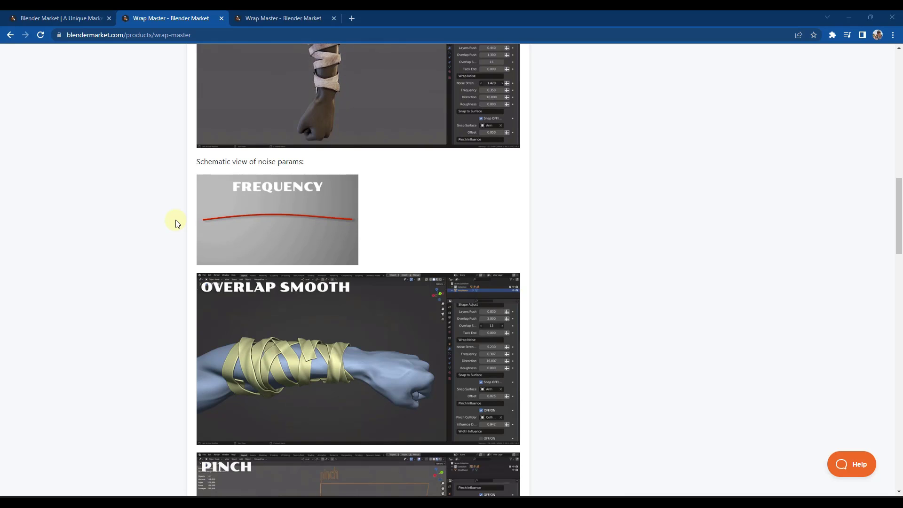
pyautogui.scroll(-5, 177, 235)
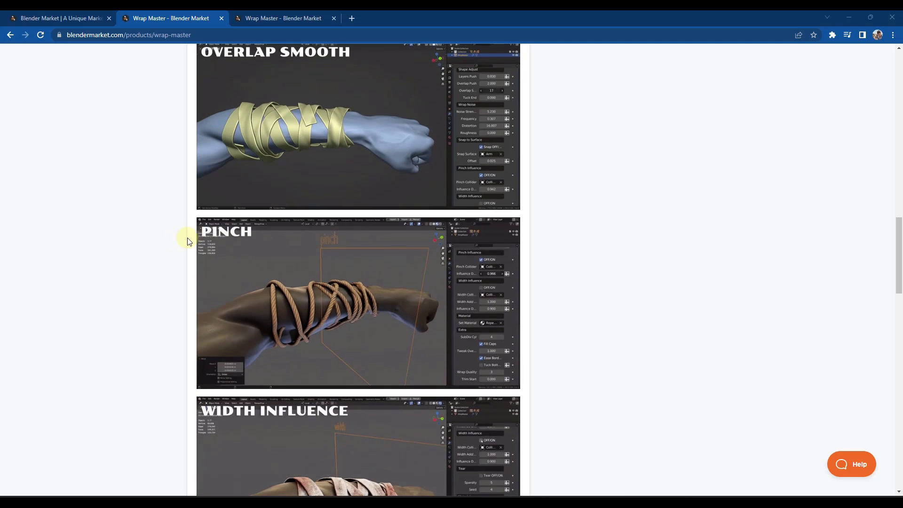
pyautogui.scroll(20, 222, 231)
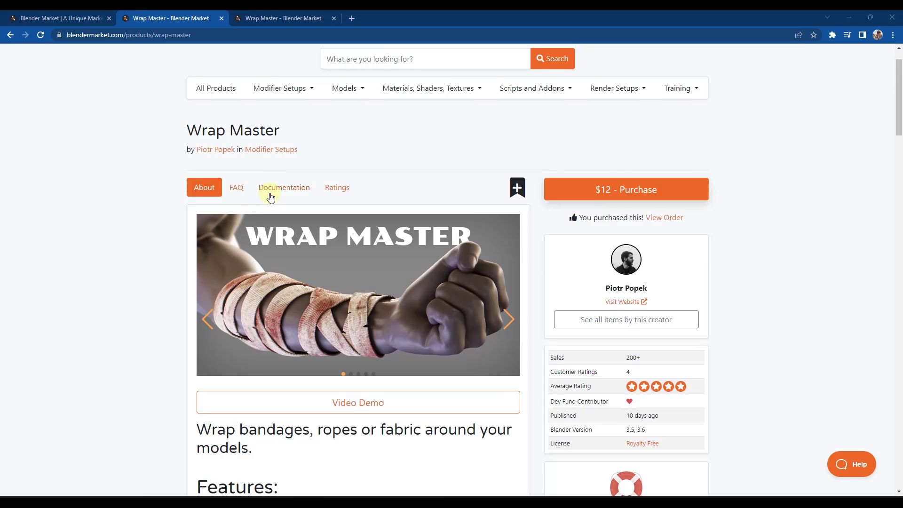
pyautogui.click(270, 195)
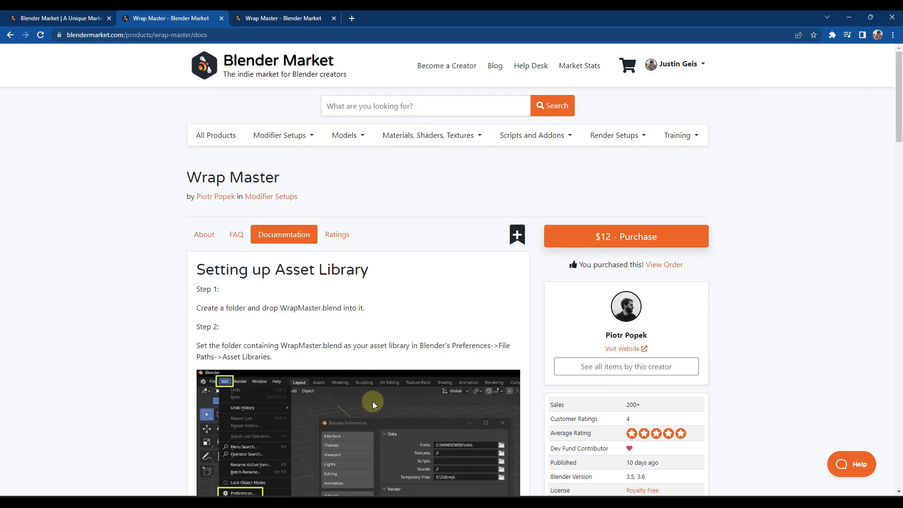
pyautogui.scroll(-4, 372, 401)
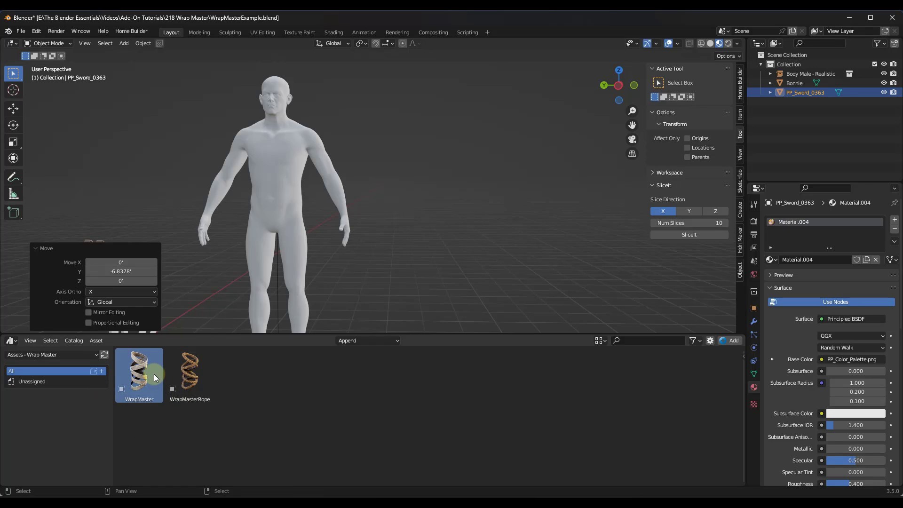
# Step: Switch to Blender and review the path and import method of the Assets - Wrap Master library in the preferences
pyautogui.click(37, 32)
pyautogui.click(66, 164)
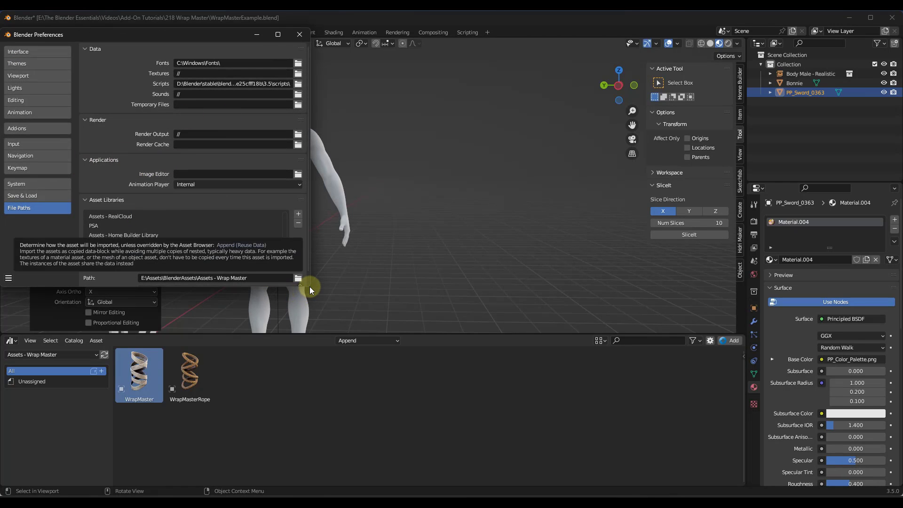
pyautogui.moveTo(309, 288); pyautogui.dragTo(403, 337)
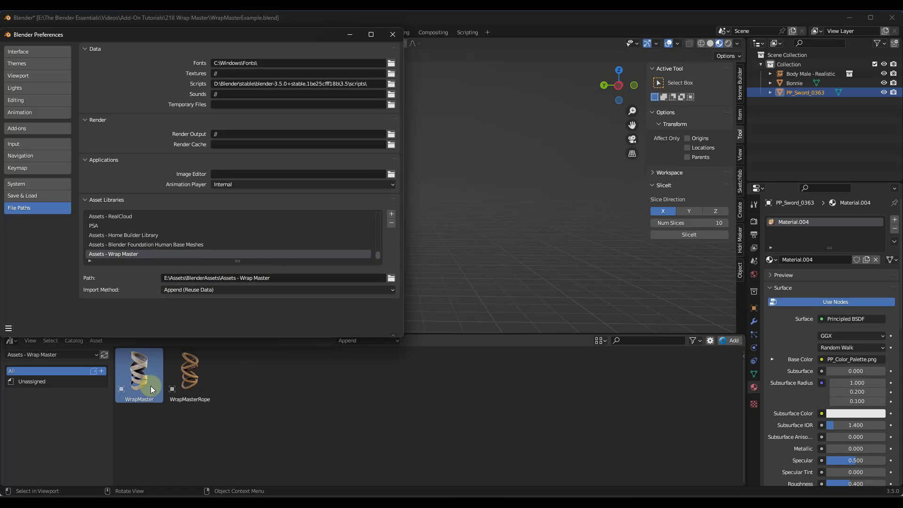
pyautogui.click(392, 35)
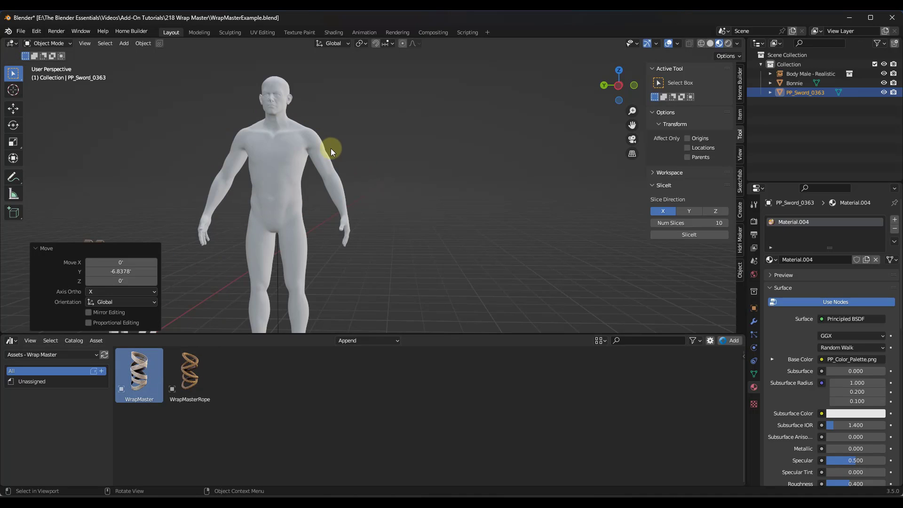
# Step: Select the male body mesh and look through the Human Base Meshes section of the Blender 3.6 release notes in the browser
pyautogui.click(279, 153)
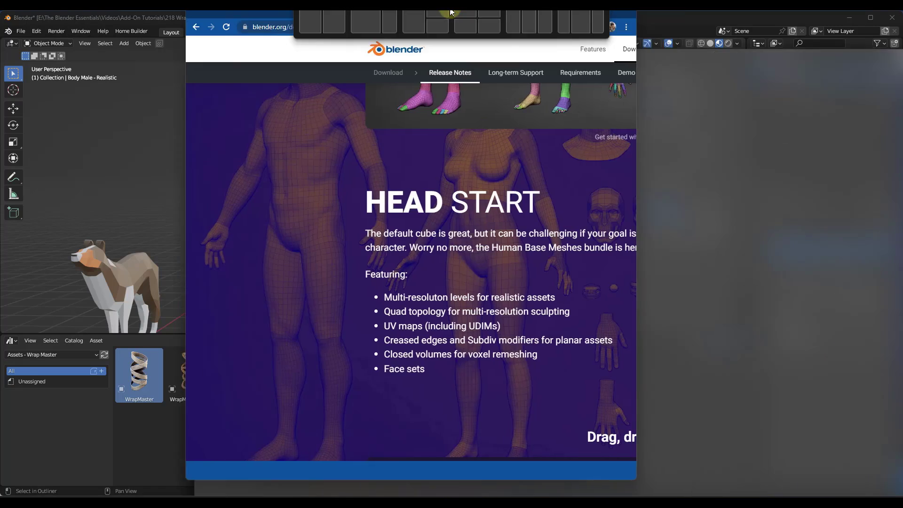
pyautogui.scroll(3, 385, 301)
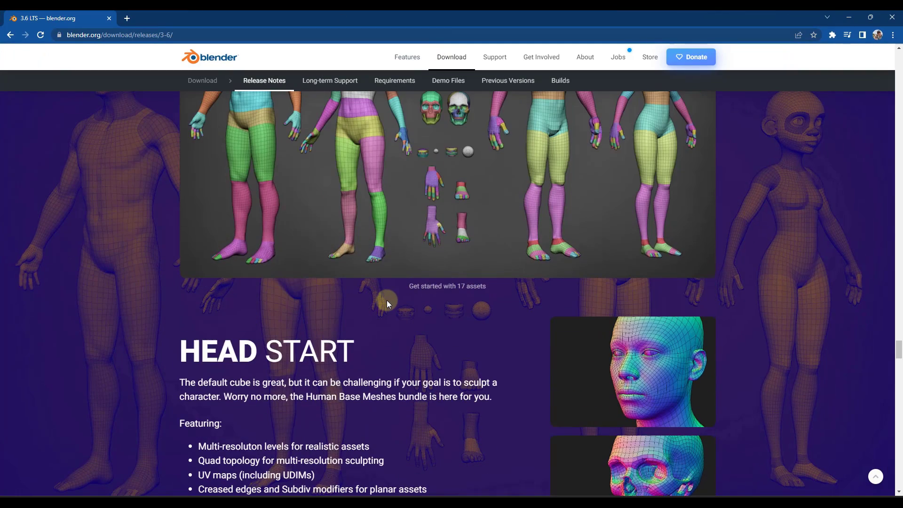
pyautogui.scroll(-3, 398, 293)
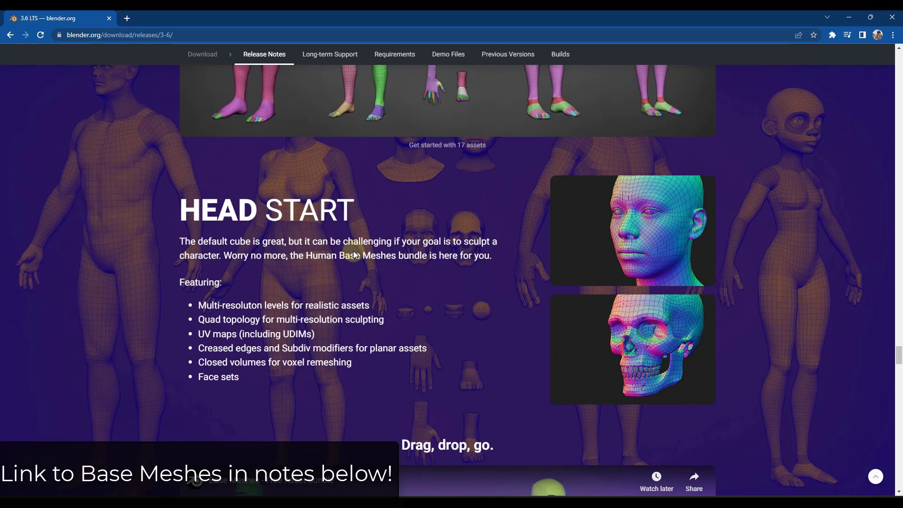
pyautogui.scroll(-4, 353, 250)
pyautogui.scroll(5, 357, 248)
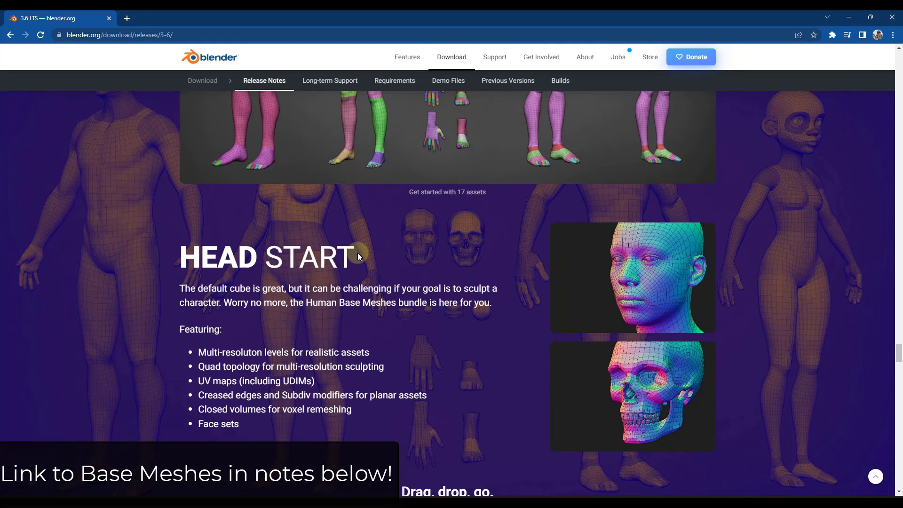
pyautogui.scroll(1, 394, 83)
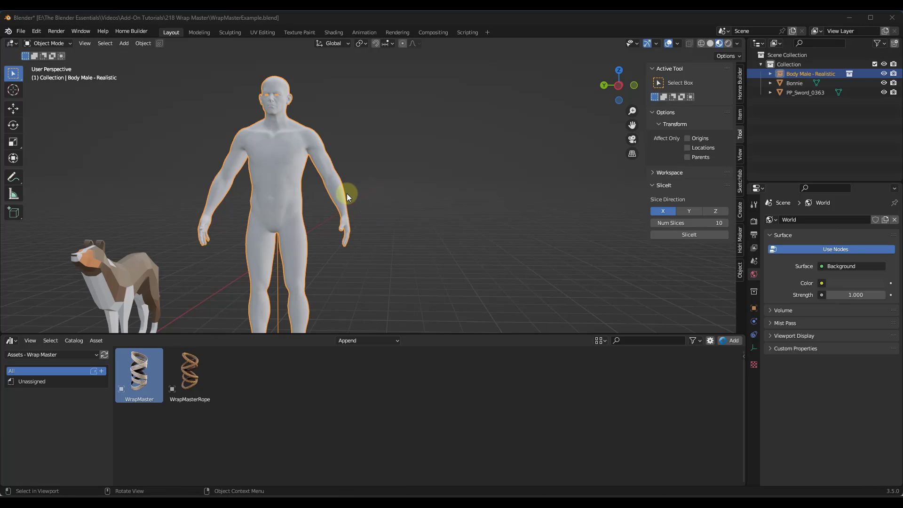
# Step: Place the WrapMaster asset in the scene on the ground between the male figure and the sword
pyautogui.scroll(-2, 349, 188)
pyautogui.moveTo(139, 377); pyautogui.dragTo(417, 293)
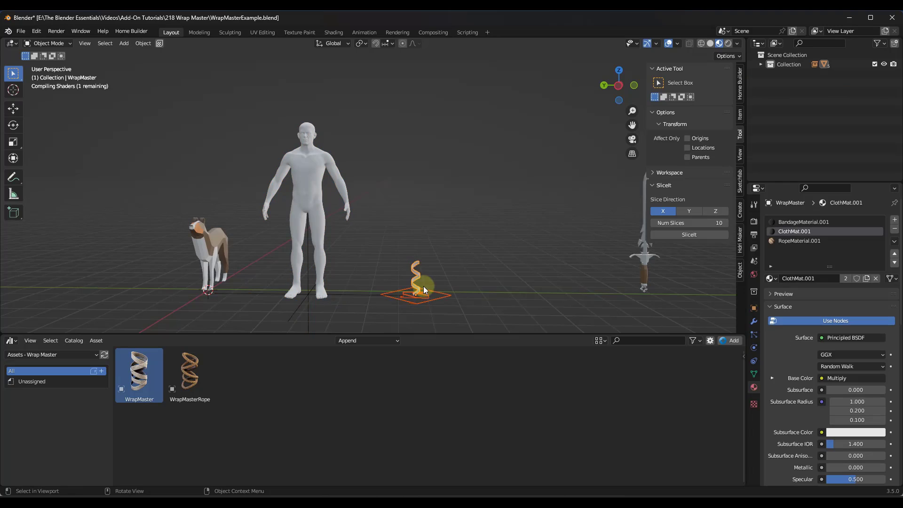
pyautogui.scroll(6, 418, 289)
pyautogui.moveTo(387, 176); pyautogui.dragTo(366, 203, button='middle')
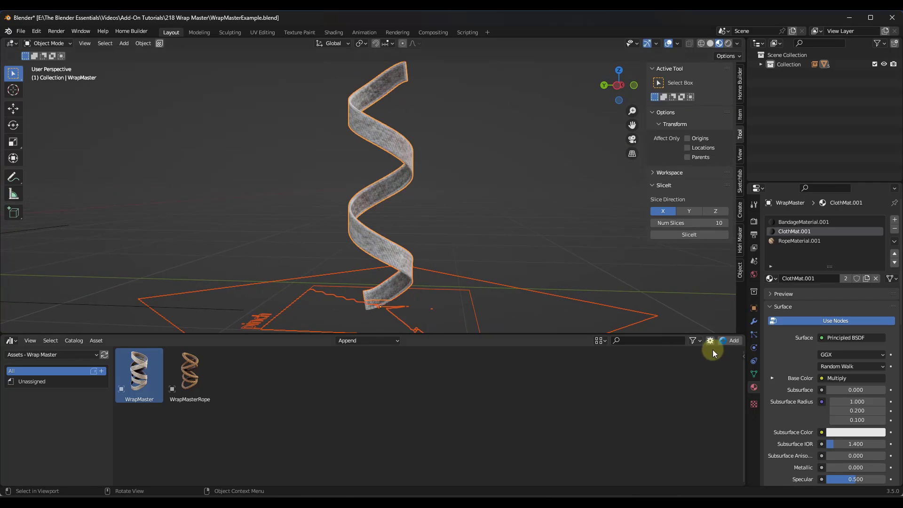
# Step: Set the wrap's geometry nodes modifier to length 2.970, turns 4.320 and width 2.030
pyautogui.click(756, 323)
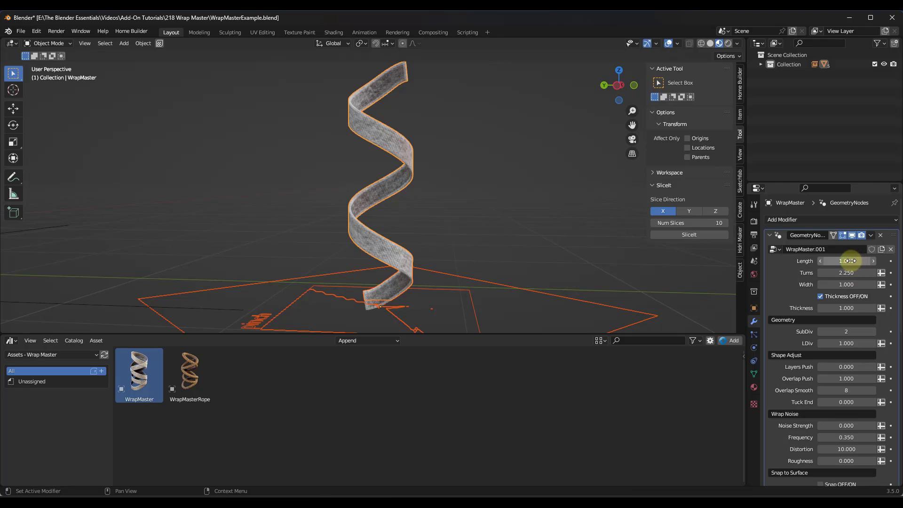
pyautogui.moveTo(407, 261); pyautogui.dragTo(501, 280)
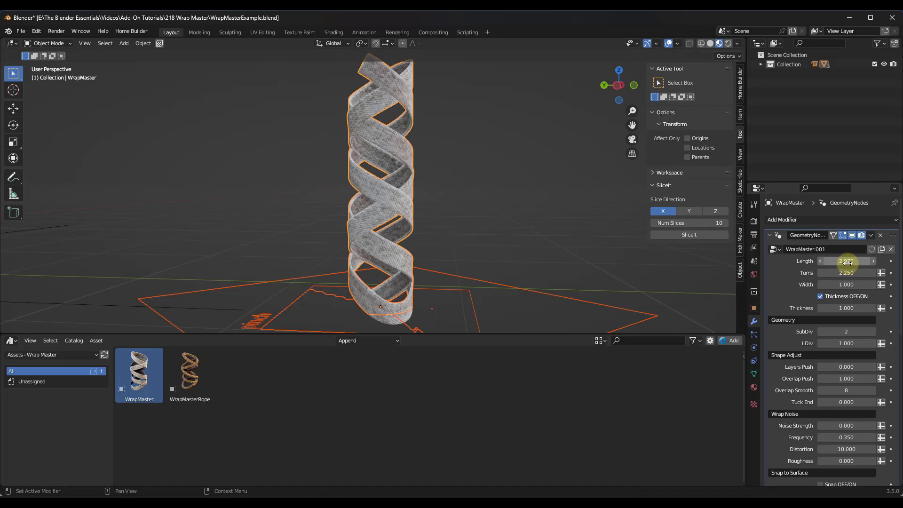
pyautogui.moveTo(850, 272); pyautogui.dragTo(492, 285)
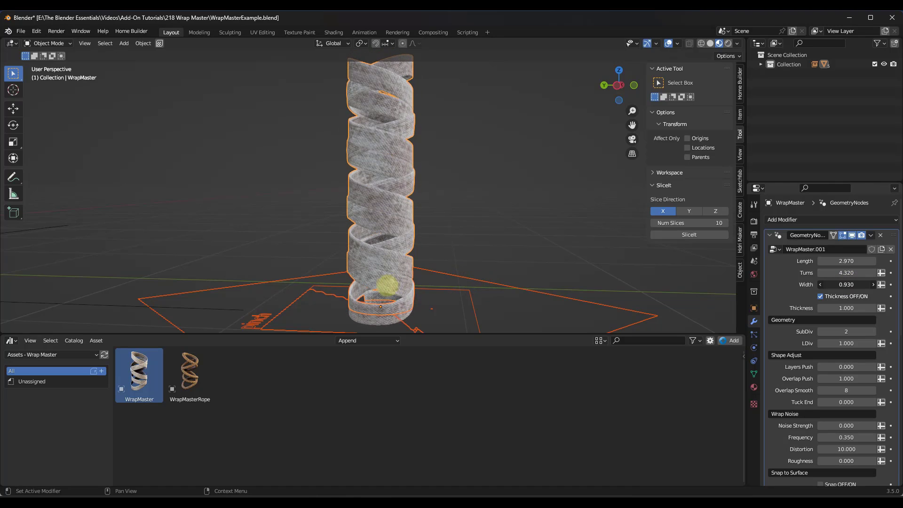
pyautogui.moveTo(387, 285); pyautogui.dragTo(357, 292)
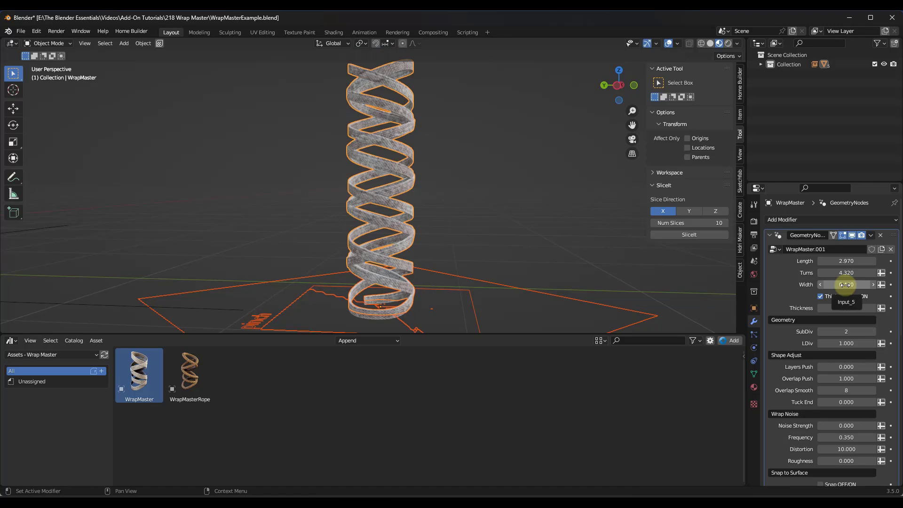
pyautogui.moveTo(848, 285); pyautogui.dragTo(479, 293)
pyautogui.scroll(-1, 436, 232)
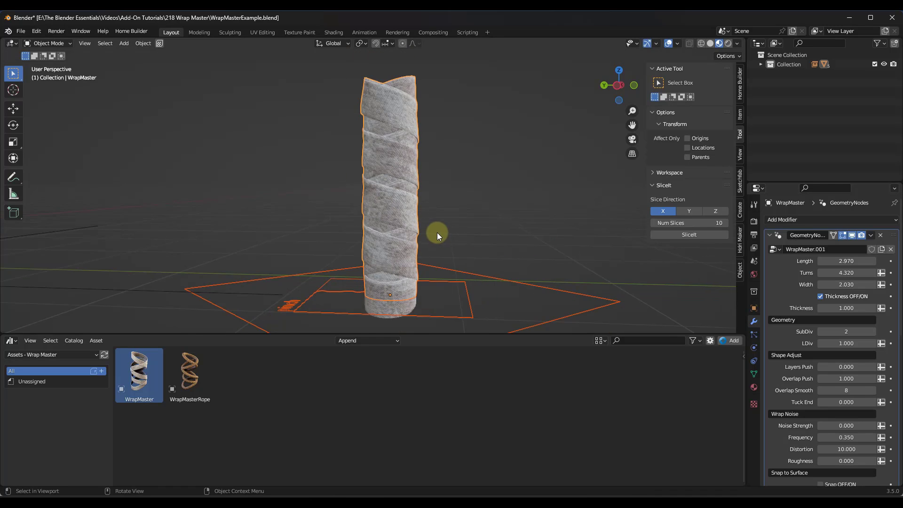
pyautogui.moveTo(427, 194)
pyautogui.mouseDown(button='middle')
pyautogui.moveTo(363, 199)
pyautogui.moveTo(443, 201)
pyautogui.moveTo(431, 198)
pyautogui.mouseUp(button='middle')
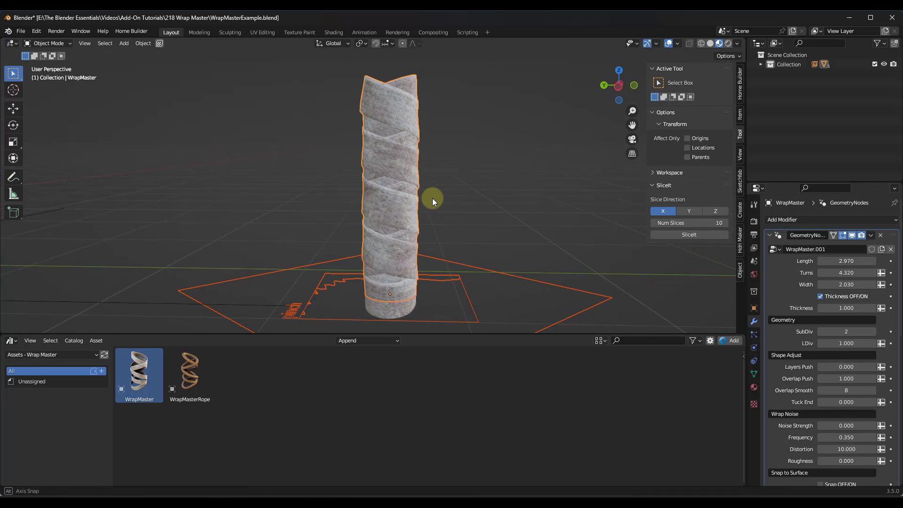
# Step: Set the wrap noise strength to 1.390 and its frequency to 0.610
pyautogui.scroll(-2, 830, 355)
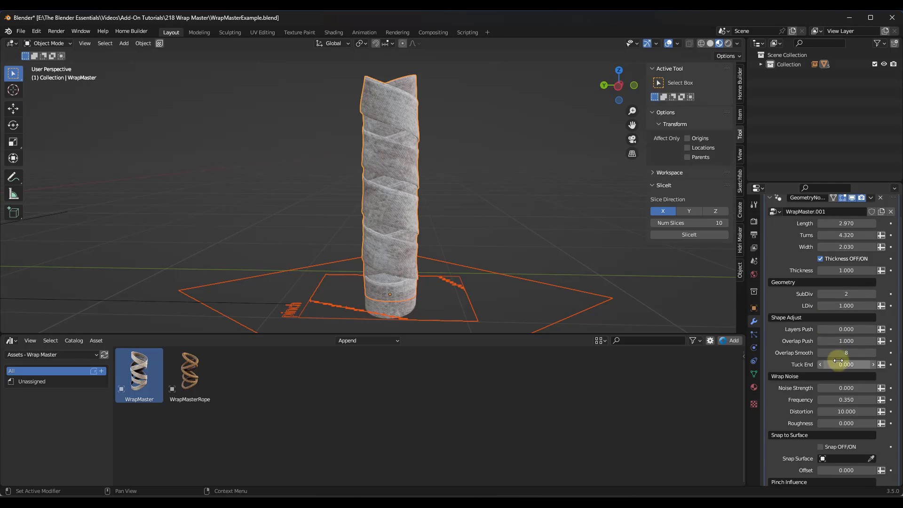
pyautogui.scroll(-2, 837, 343)
pyautogui.moveTo(841, 350); pyautogui.dragTo(526, 283)
# Step: Shorten the wrap to a length of about 0.960 and make its strip narrower
pyautogui.scroll(4, 835, 328)
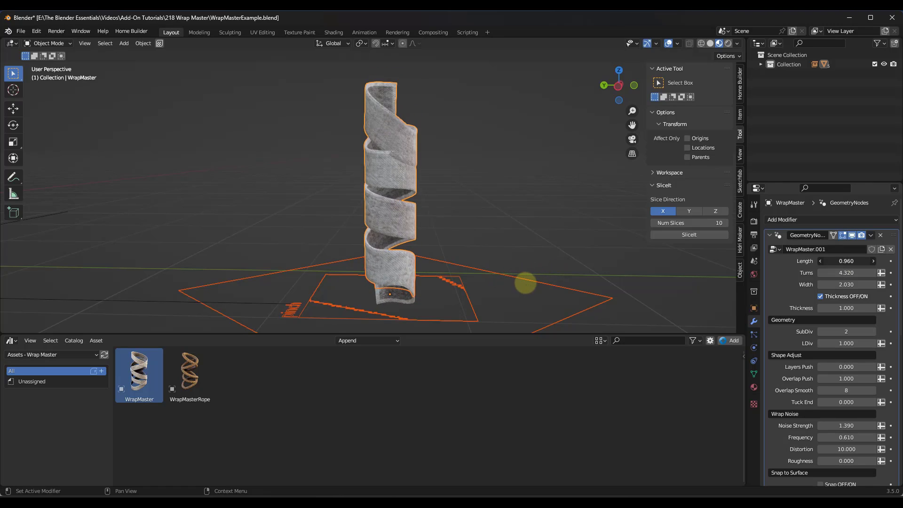
pyautogui.moveTo(399, 287); pyautogui.dragTo(345, 288)
# Step: Set the wrap noise strength to 1.030 and the frequency to 1.710, and adjust the noise roughness
pyautogui.scroll(-2, 864, 308)
pyautogui.scroll(-3, 864, 309)
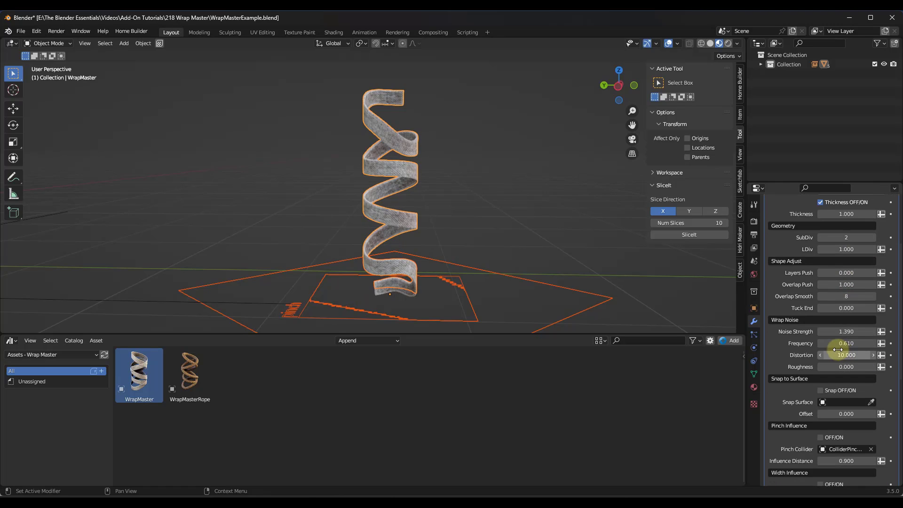
pyautogui.moveTo(840, 331); pyautogui.dragTo(447, 227)
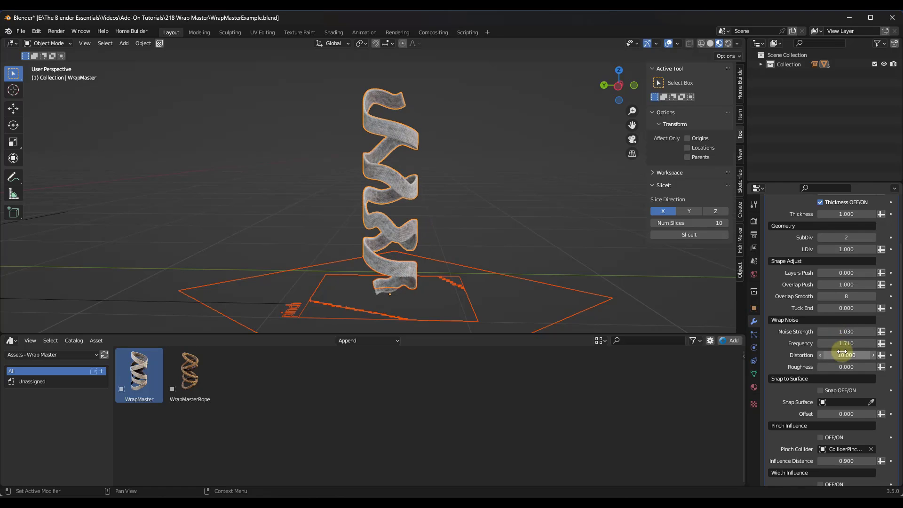
pyautogui.moveTo(844, 367); pyautogui.dragTo(530, 240)
pyautogui.moveTo(531, 240); pyautogui.dragTo(441, 208, button='middle')
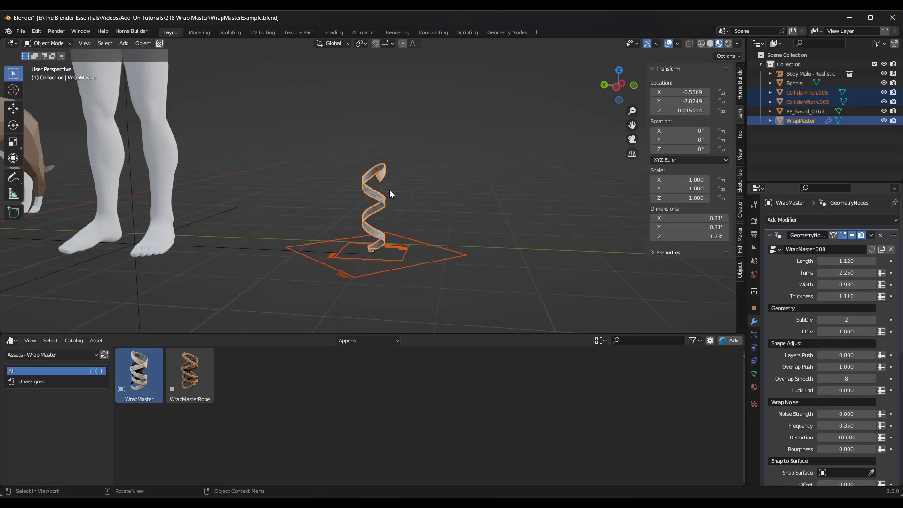
# Step: Deselect the cloth wrap and place the WrapMasterRope asset on the male figure's forearm
pyautogui.scroll(-5, 332, 165)
pyautogui.click(370, 180)
pyautogui.moveTo(300, 103); pyautogui.dragTo(329, 121, button='middle')
pyautogui.scroll(4, 346, 165)
pyautogui.scroll(3, 332, 167)
pyautogui.moveTo(346, 165)
pyautogui.mouseDown(button='middle')
pyautogui.moveTo(332, 167)
pyautogui.moveTo(344, 175)
pyautogui.mouseUp(button='middle')
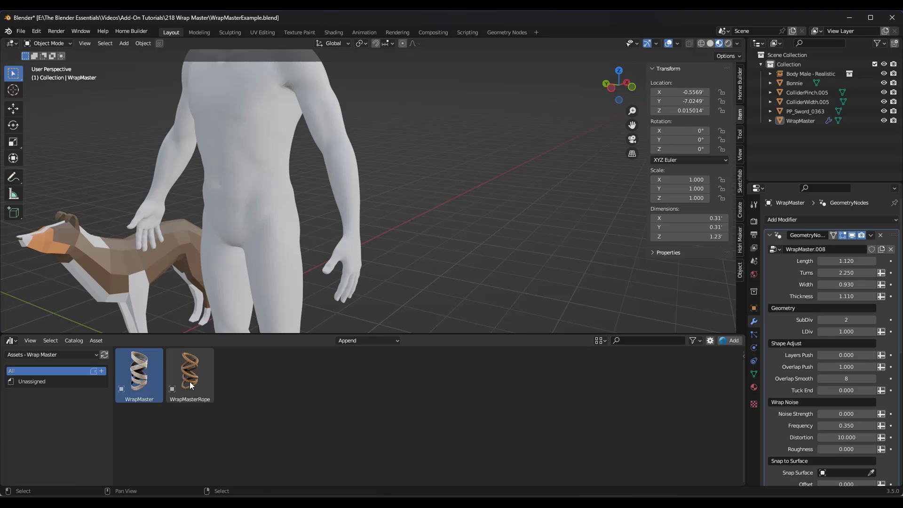
pyautogui.moveTo(190, 382); pyautogui.dragTo(355, 165)
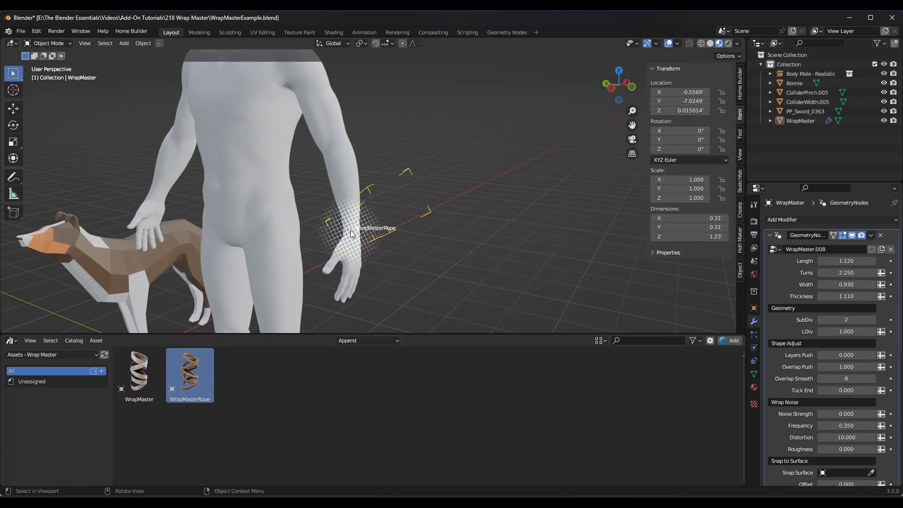
# Step: Rotate the rope wrap to follow the forearm, to about X -24.4°, Y 10.2° and Z -9.59°
pyautogui.moveTo(351, 230); pyautogui.dragTo(351, 230)
pyautogui.moveTo(411, 200); pyautogui.dragTo(348, 222, button='middle')
pyautogui.press('r')
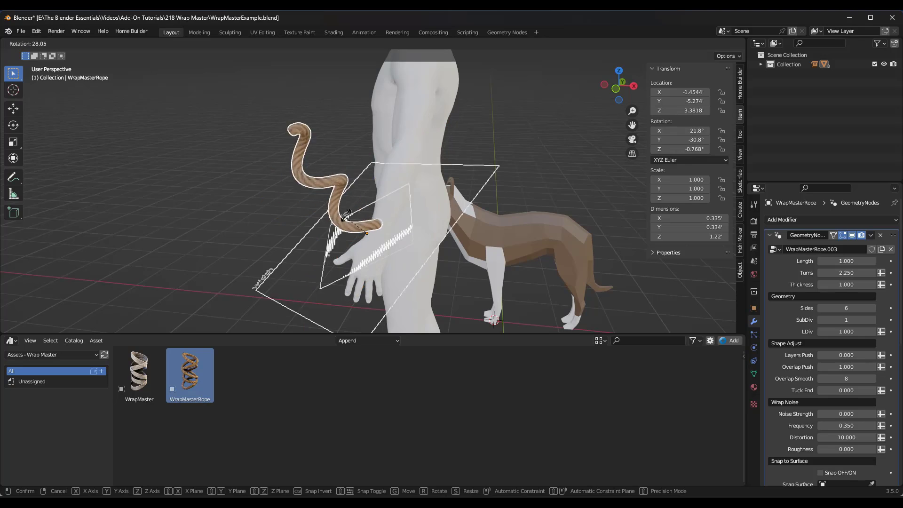
pyautogui.click(365, 196)
pyautogui.moveTo(365, 196); pyautogui.dragTo(339, 204, button='middle')
pyautogui.press('r')
pyautogui.click(416, 175)
pyautogui.press('r')
pyautogui.click(418, 198)
pyautogui.press('r')
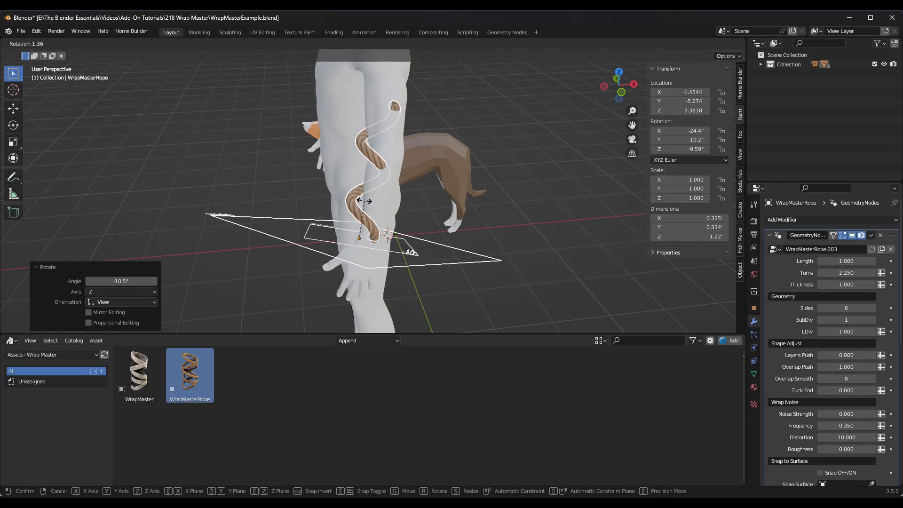
pyautogui.click(364, 201)
# Step: Shift the rope wrap down toward the wrist and fine-tune its tilt along the forearm
pyautogui.press('g')
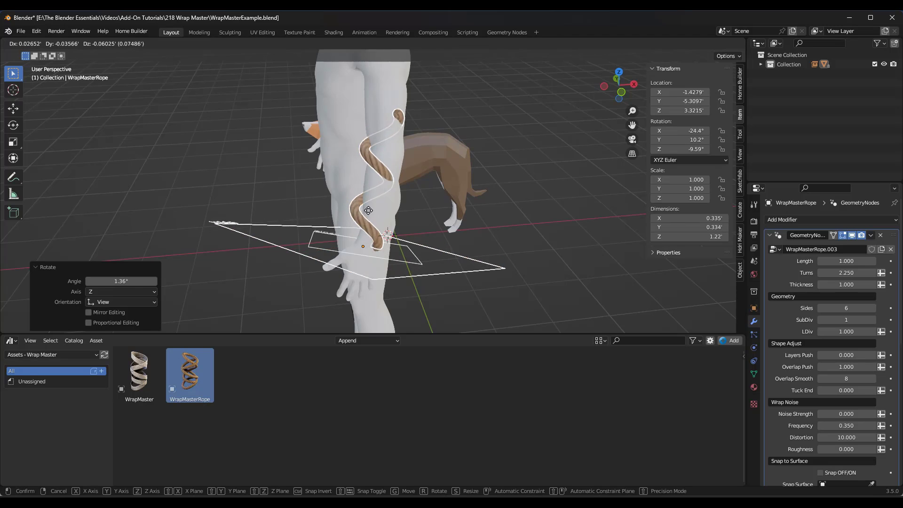
pyautogui.click(373, 222)
pyautogui.moveTo(373, 221); pyautogui.dragTo(325, 208, button='middle')
pyautogui.press('r')
pyautogui.click(453, 202)
pyautogui.press('g')
pyautogui.click(455, 212)
pyautogui.press('r')
pyautogui.click(450, 208)
# Step: Refine the rope's rotation to about X -21.9°, Y 11.8°, Z -10.3° and its location to about X -1.412', Y -5.2788', Z 3.208'
pyautogui.moveTo(388, 214)
pyautogui.mouseDown(button='middle')
pyautogui.moveTo(383, 194)
pyautogui.moveTo(379, 207)
pyautogui.mouseUp(button='middle')
pyautogui.press('r')
pyautogui.click(385, 194)
pyautogui.press('g')
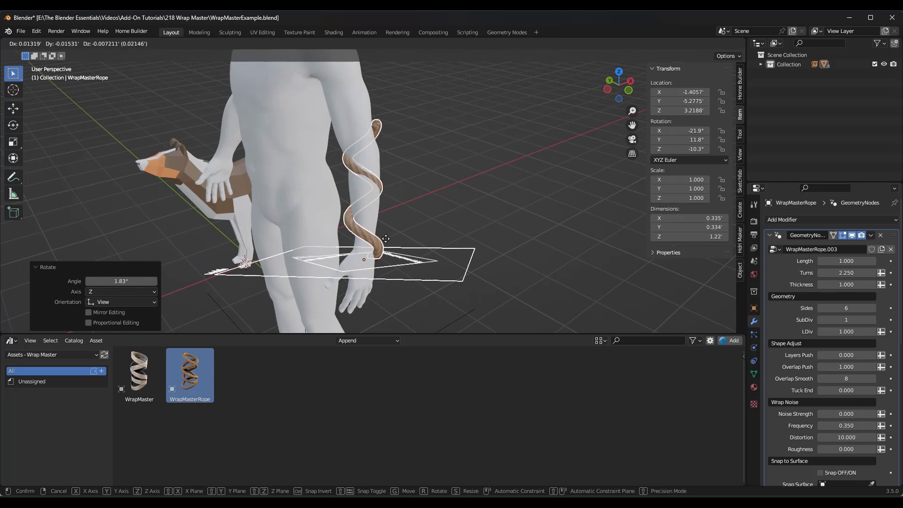
pyautogui.click(384, 239)
pyautogui.moveTo(384, 240); pyautogui.dragTo(246, 300, button='middle')
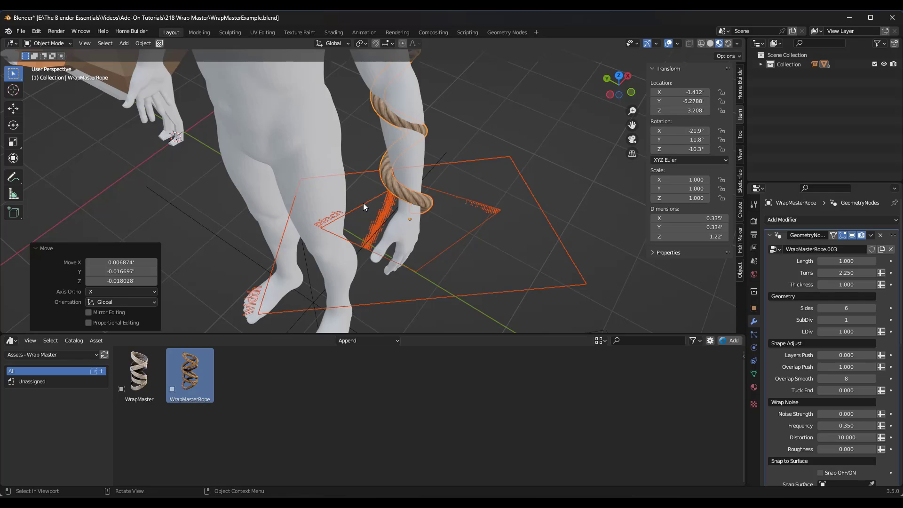
pyautogui.moveTo(363, 202); pyautogui.dragTo(419, 215, button='middle')
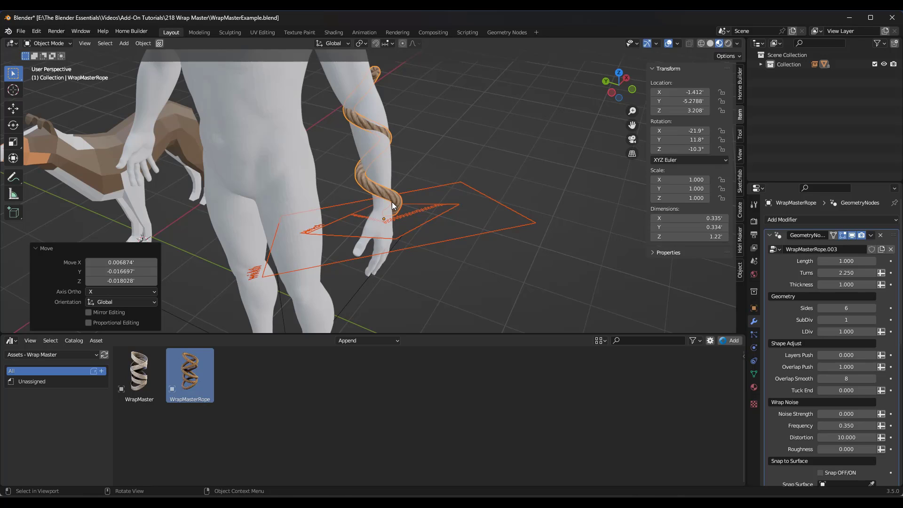
# Step: Move the top vertices of the rope's cage about 0.26' down along the forearm and scale them up around the arm
pyautogui.press('Tab')
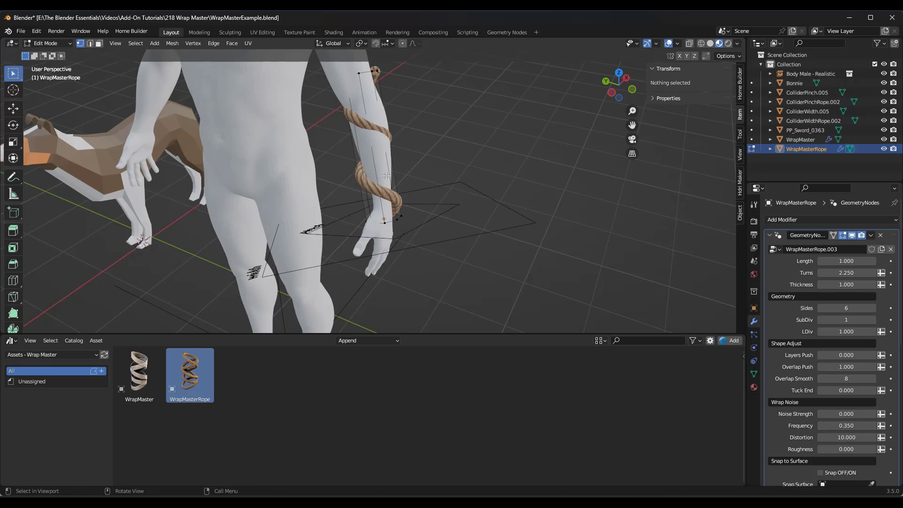
pyautogui.press('Tab')
pyautogui.press('Tab')
pyautogui.press('a')
pyautogui.press('g')
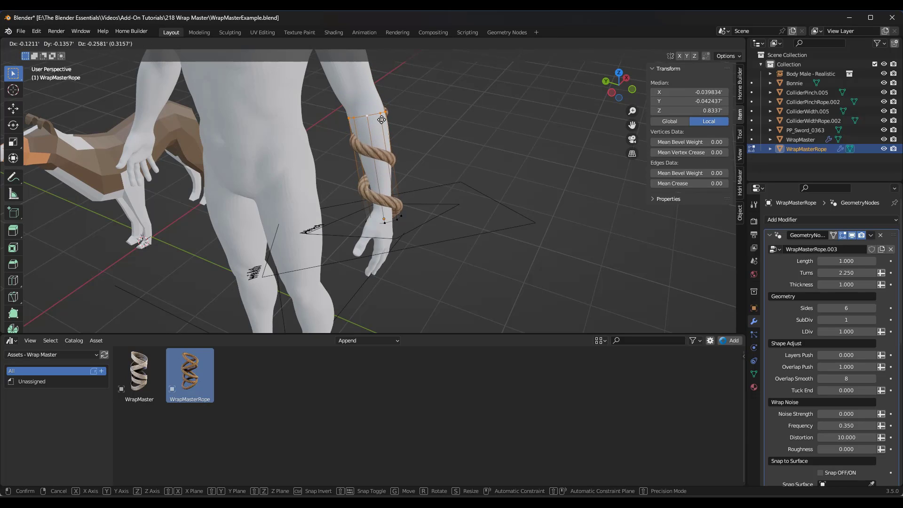
pyautogui.click(384, 117)
pyautogui.press('s')
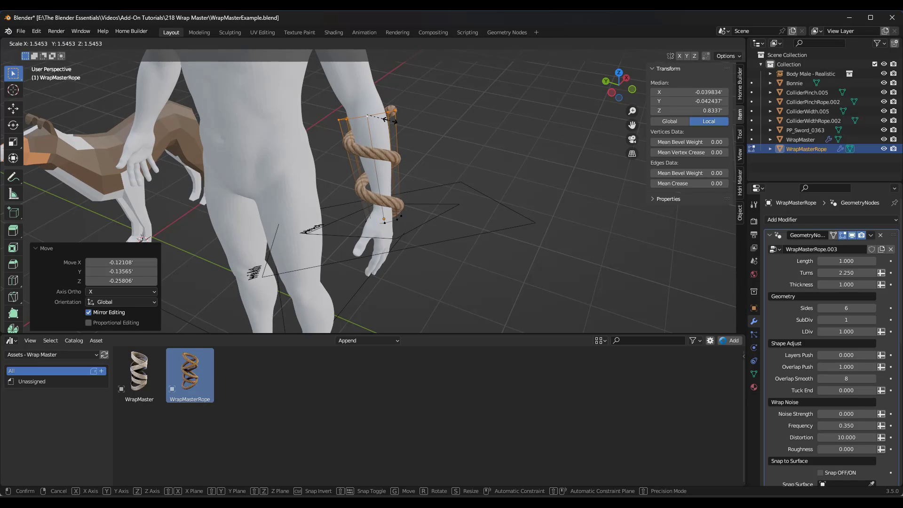
pyautogui.click(413, 131)
# Step: Move the bottom vertices of the rope's cage by about X 0.045', Y 0.033' and Z 0.116', above the wrist
pyautogui.moveTo(441, 139); pyautogui.dragTo(389, 226, button='middle')
pyautogui.press('g')
pyautogui.click(372, 149)
pyautogui.keyDown('alt'); pyautogui.click(355, 228); pyautogui.keyUp('alt')
pyautogui.press('g')
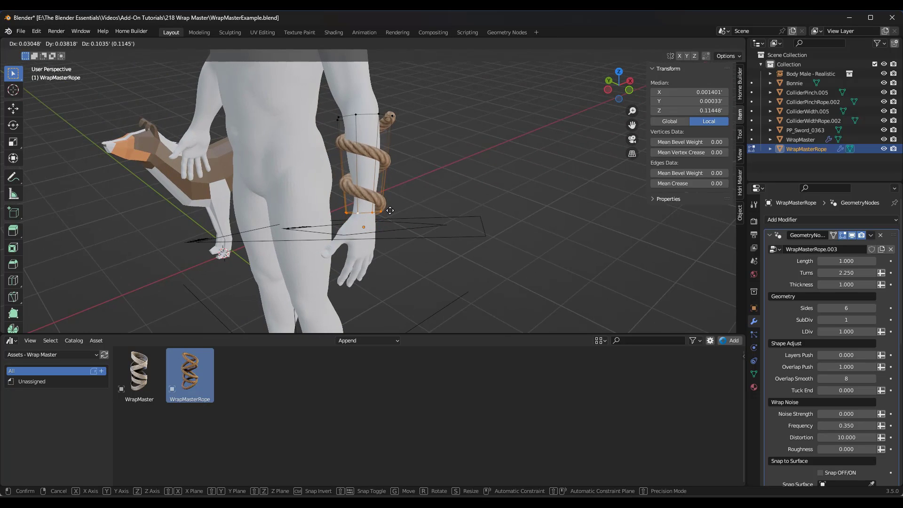
pyautogui.click(392, 209)
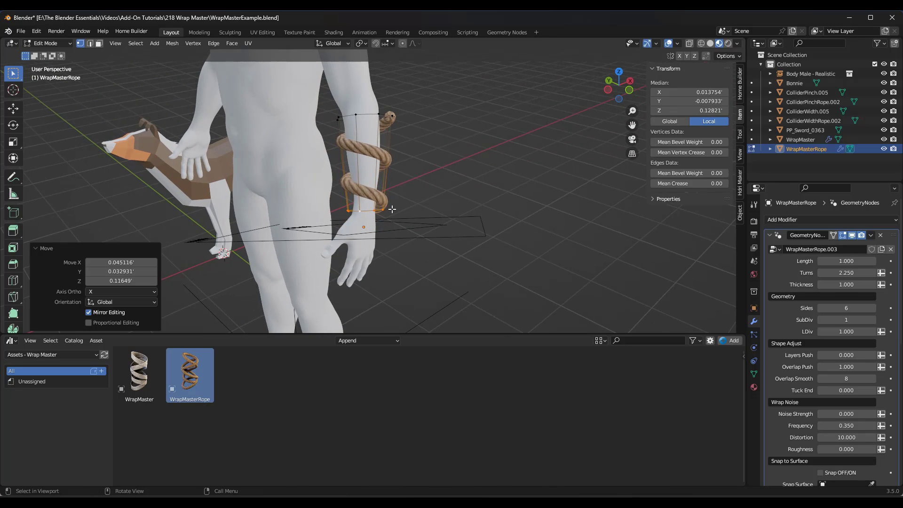
pyautogui.moveTo(392, 209); pyautogui.dragTo(350, 111, button='middle')
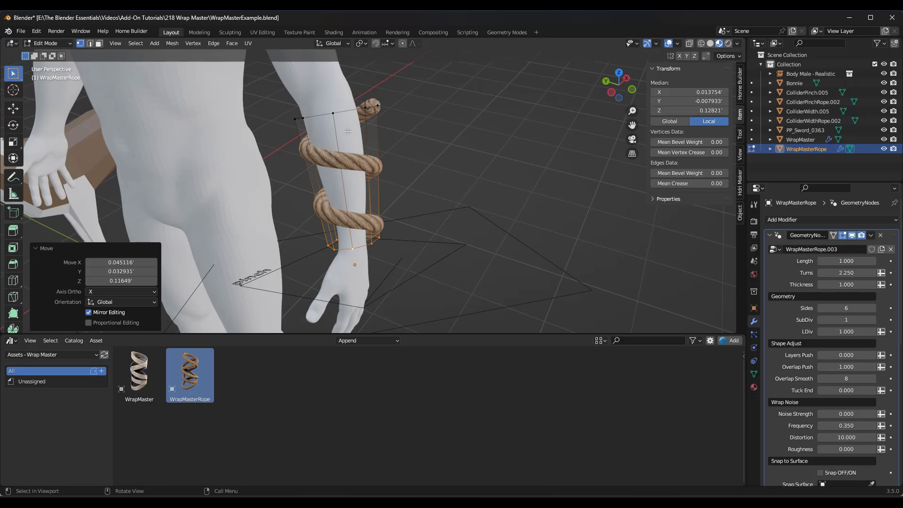
# Step: Reposition the whole rope wrap around the forearm at about X -1.4221', Y -5.2669' and Z 3.2037'
pyautogui.press('Tab')
pyautogui.press('g')
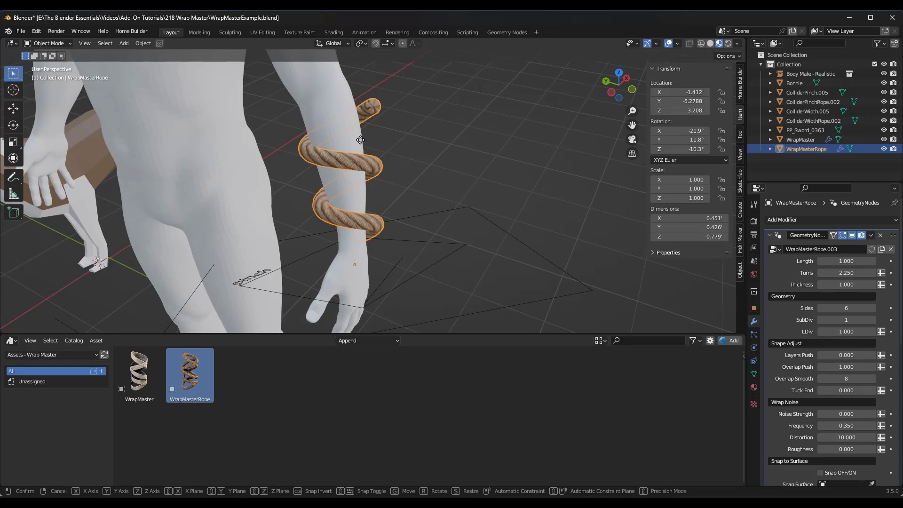
pyautogui.click(359, 142)
pyautogui.press('Tab')
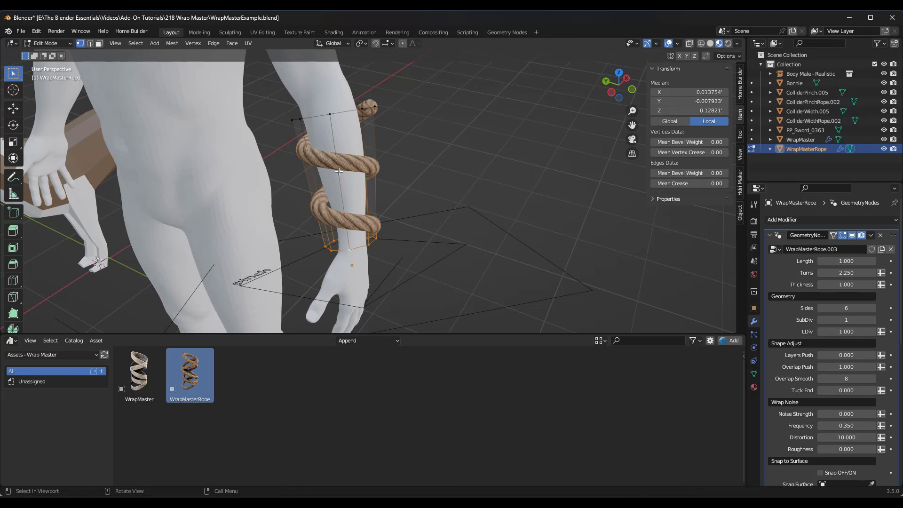
pyautogui.moveTo(365, 241); pyautogui.dragTo(367, 218, button='middle')
pyautogui.press('Tab')
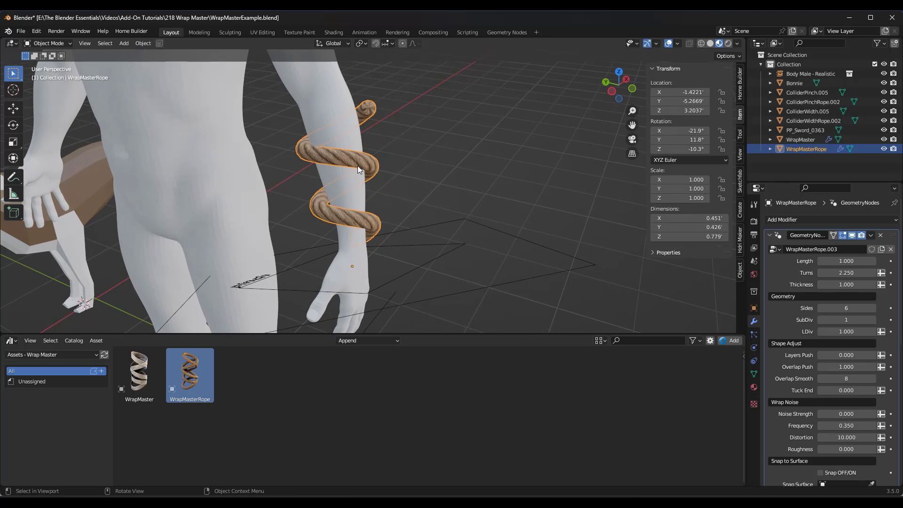
# Step: Set the rope's length to 2.120, turns to 2.520 and thickness to 0.380
pyautogui.moveTo(846, 261); pyautogui.dragTo(811, 284)
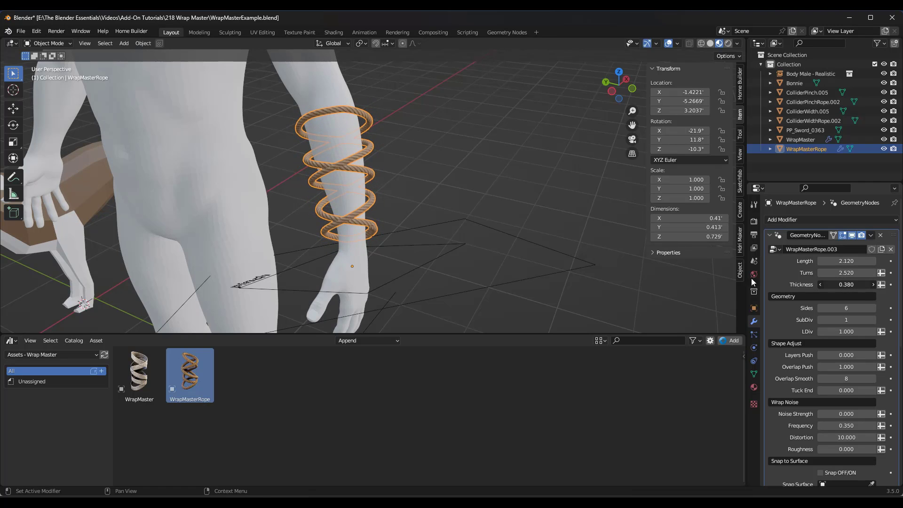
pyautogui.moveTo(409, 212); pyautogui.dragTo(385, 197, button='middle')
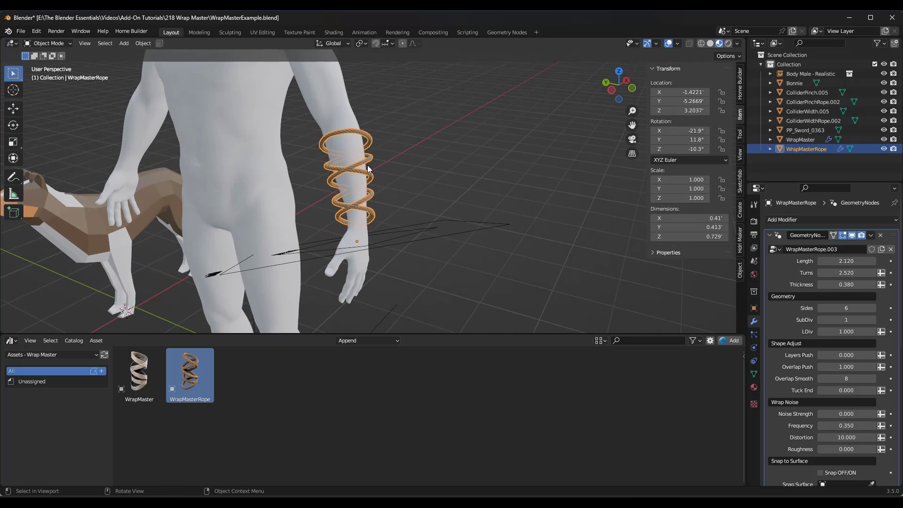
pyautogui.scroll(2, 329, 169)
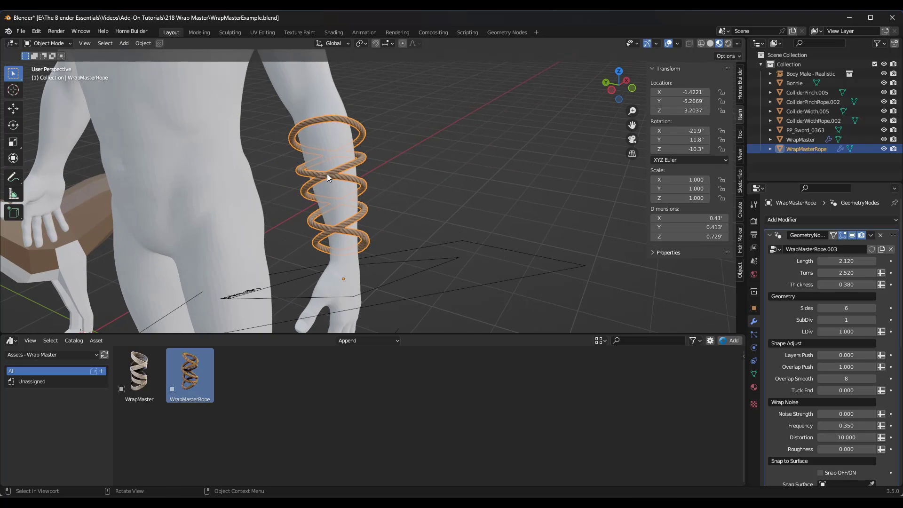
# Step: Enable snapping to surface for the rope and sample the male body mesh as the snap surface
pyautogui.scroll(-4, 814, 341)
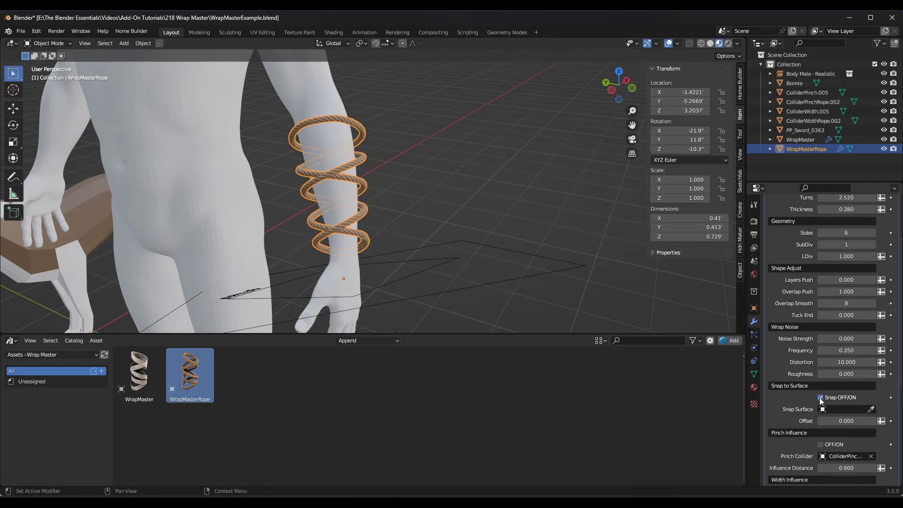
pyautogui.click(821, 397)
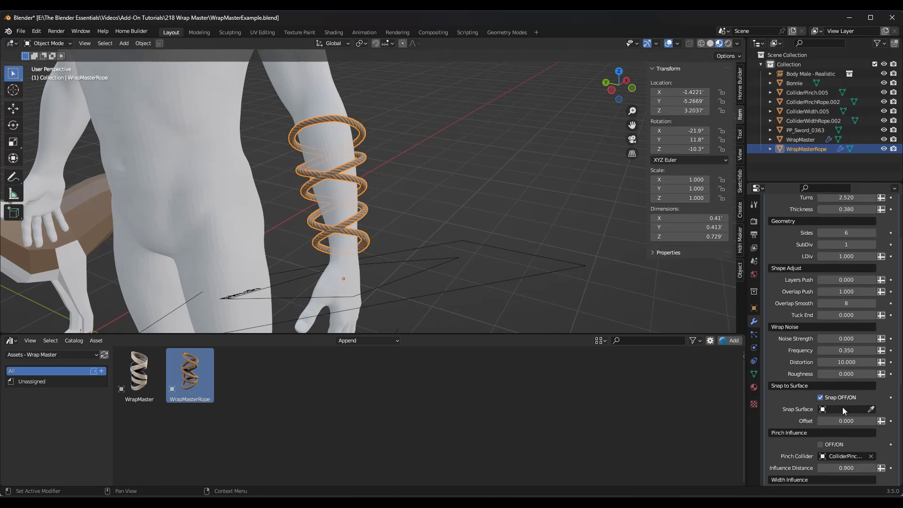
pyautogui.click(871, 410)
pyautogui.click(320, 100)
# Step: Toggle the rope's surface snapping off and on, and set its snap offset to -0.030
pyautogui.moveTo(342, 172); pyautogui.dragTo(352, 170, button='middle')
pyautogui.click(822, 399)
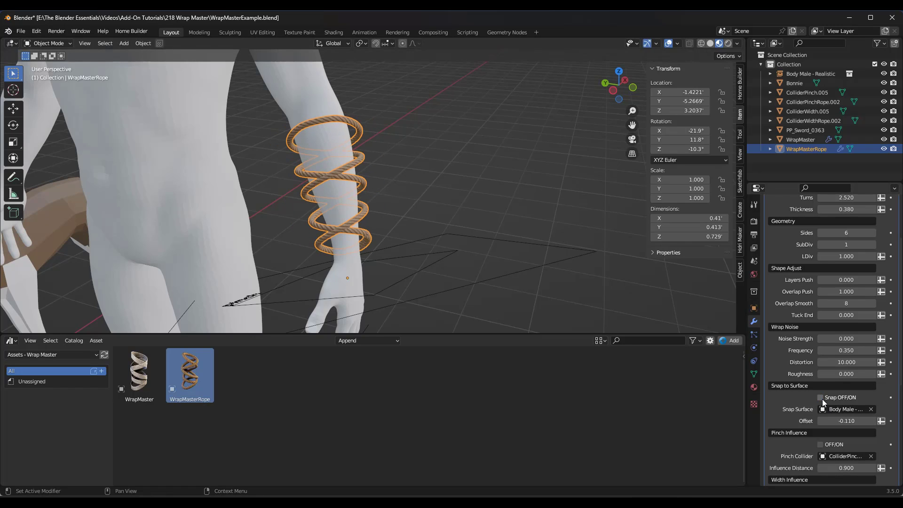
pyautogui.click(821, 399)
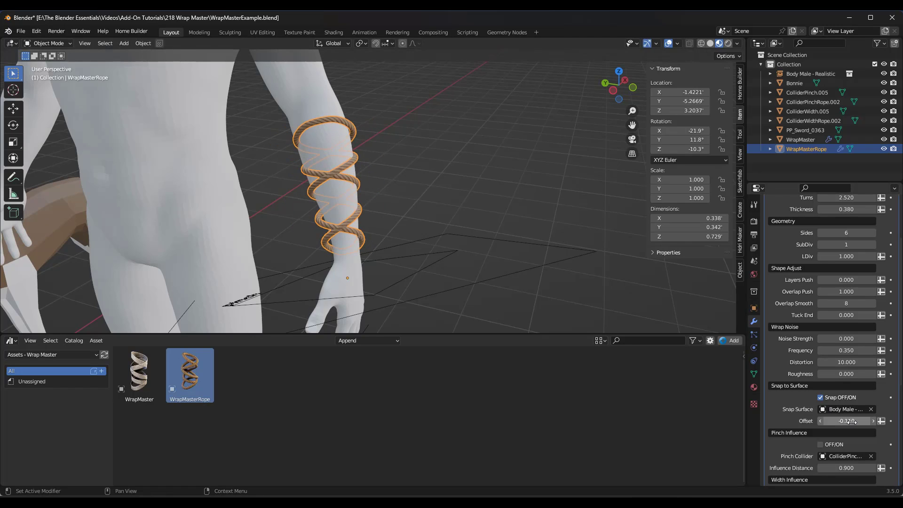
pyautogui.moveTo(853, 422); pyautogui.dragTo(856, 422)
pyautogui.moveTo(423, 287); pyautogui.dragTo(467, 295, button='middle')
pyautogui.moveTo(847, 421); pyautogui.dragTo(863, 421)
pyautogui.moveTo(408, 255); pyautogui.dragTo(447, 272, button='middle')
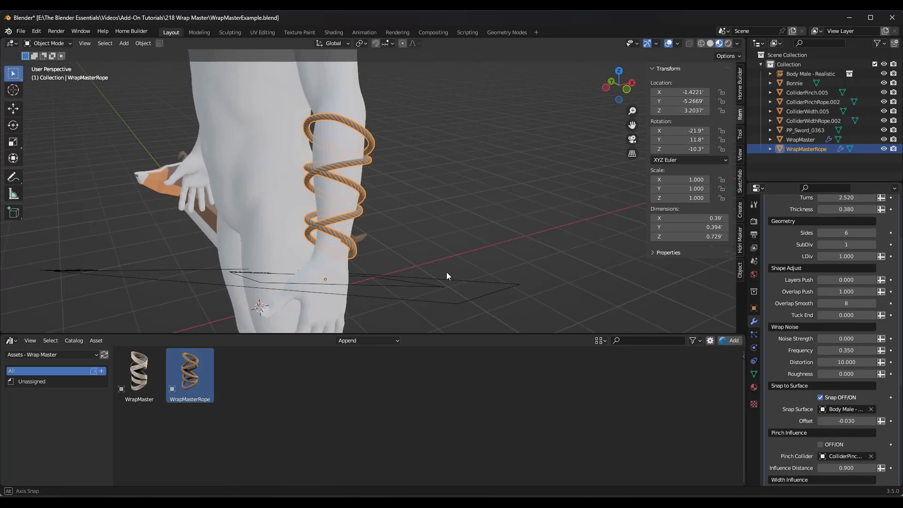
# Step: Scale the top ring of the rope's cage to about 0.836 around the forearm
pyautogui.press('Tab')
pyautogui.moveTo(328, 134)
pyautogui.mouseDown(button='middle')
pyautogui.moveTo(328, 147)
pyautogui.moveTo(311, 132)
pyautogui.mouseUp(button='middle')
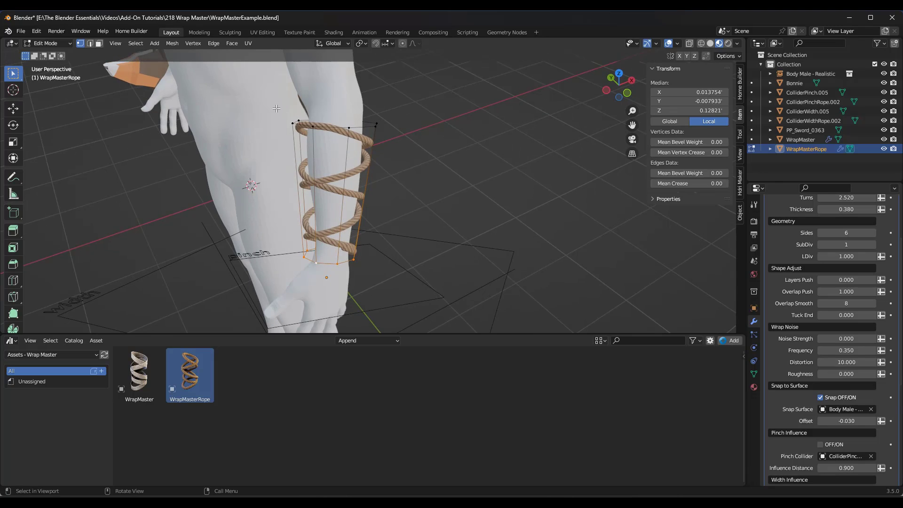
pyautogui.press('s')
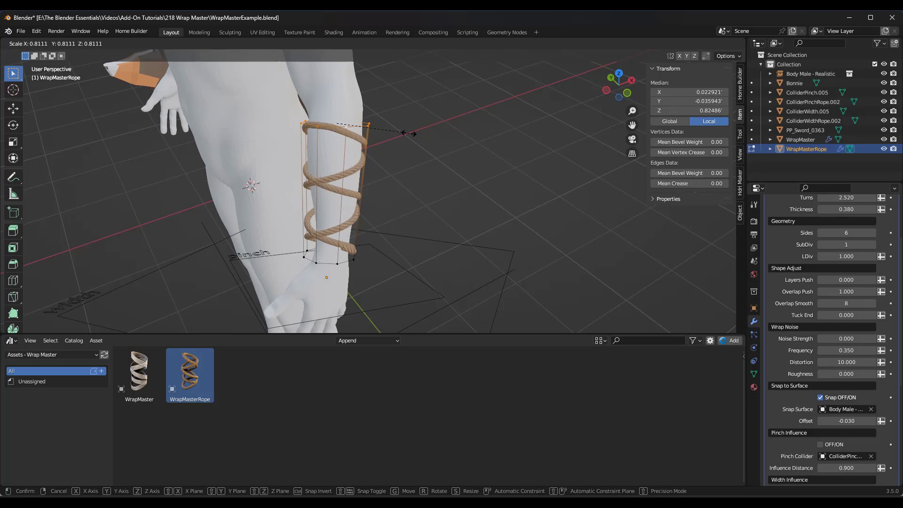
pyautogui.click(410, 133)
pyautogui.scroll(3, 273, 114)
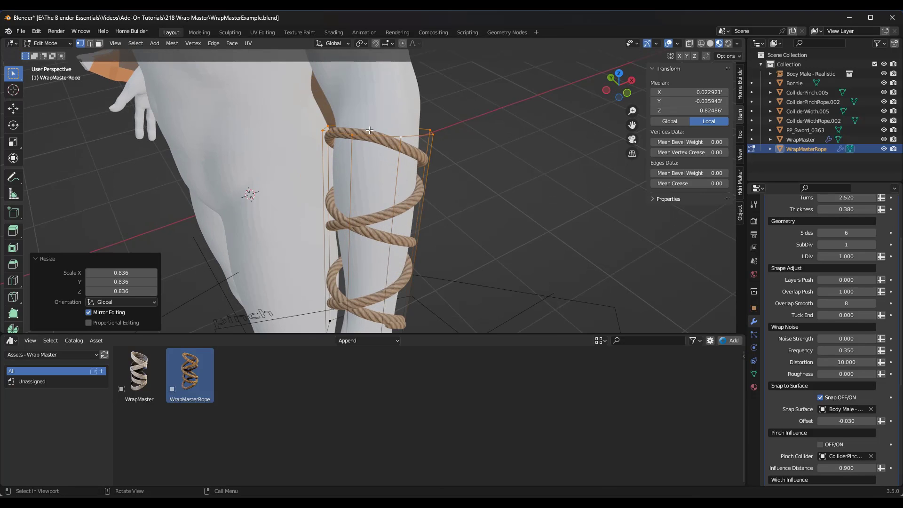
# Step: Scale the wrist-end ring of the rope's cage to about 0.831 and shift it to centre around the wrist
pyautogui.scroll(-5, 417, 155)
pyautogui.scroll(3, 409, 242)
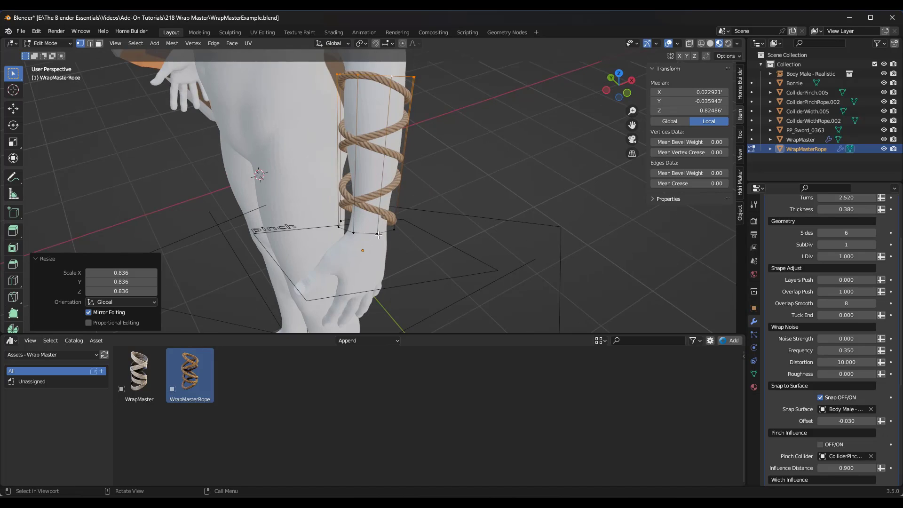
pyautogui.keyDown('alt'); pyautogui.click(380, 234); pyautogui.keyUp('alt')
pyautogui.press('s')
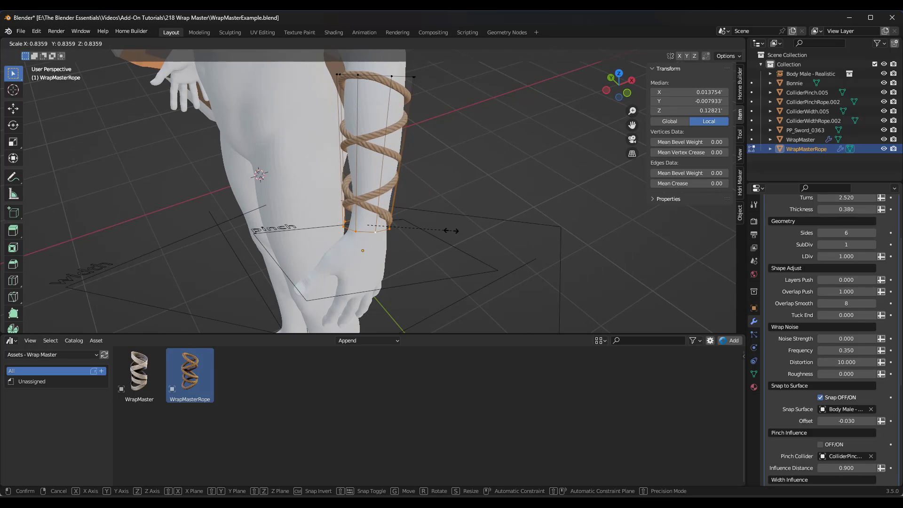
pyautogui.click(453, 230)
pyautogui.press('g')
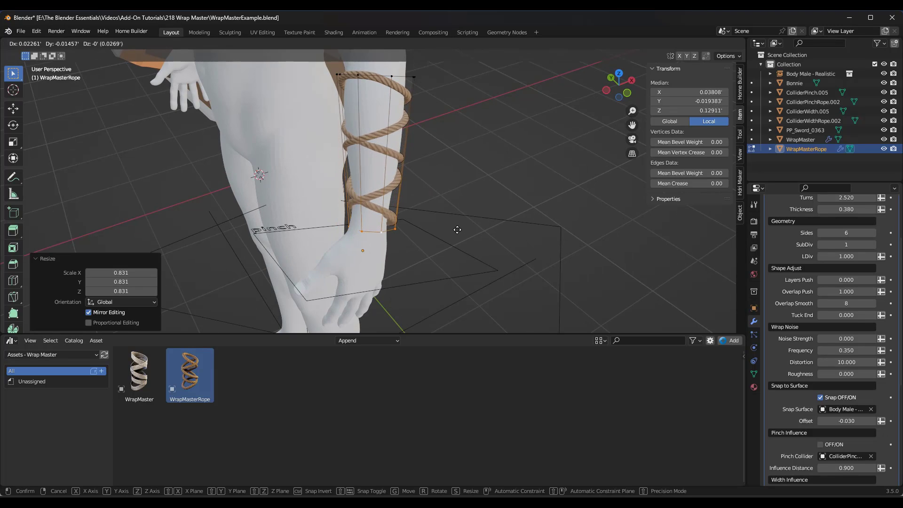
pyautogui.click(454, 228)
pyautogui.moveTo(455, 229); pyautogui.dragTo(399, 208, button='middle')
pyautogui.press('Tab')
# Step: Inspect the rope's fit around the forearm and select its pinch collider, ColliderPinchRope.002
pyautogui.scroll(1, 371, 120)
pyautogui.keyDown('shift'); pyautogui.moveTo(372, 120); pyautogui.dragTo(376, 133, button='middle'); pyautogui.keyUp('shift')
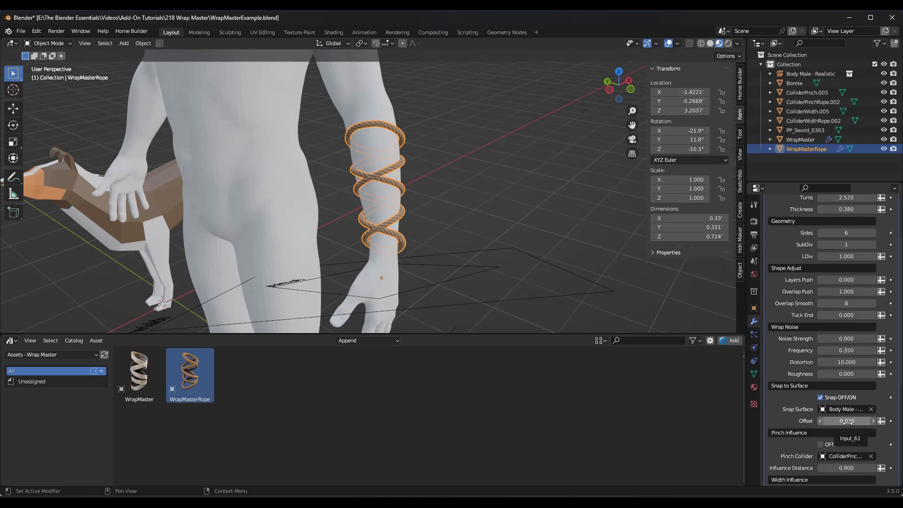
pyautogui.moveTo(370, 154); pyautogui.dragTo(409, 196, button='middle')
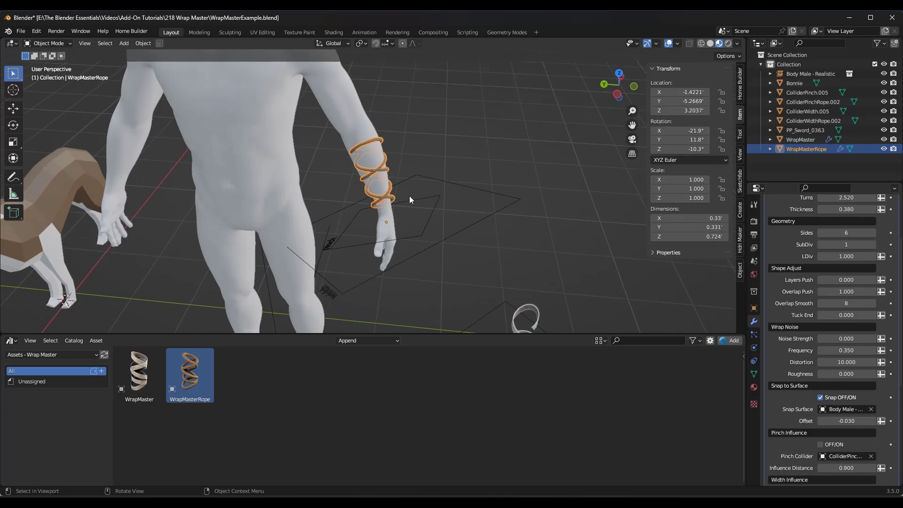
pyautogui.scroll(3, 375, 176)
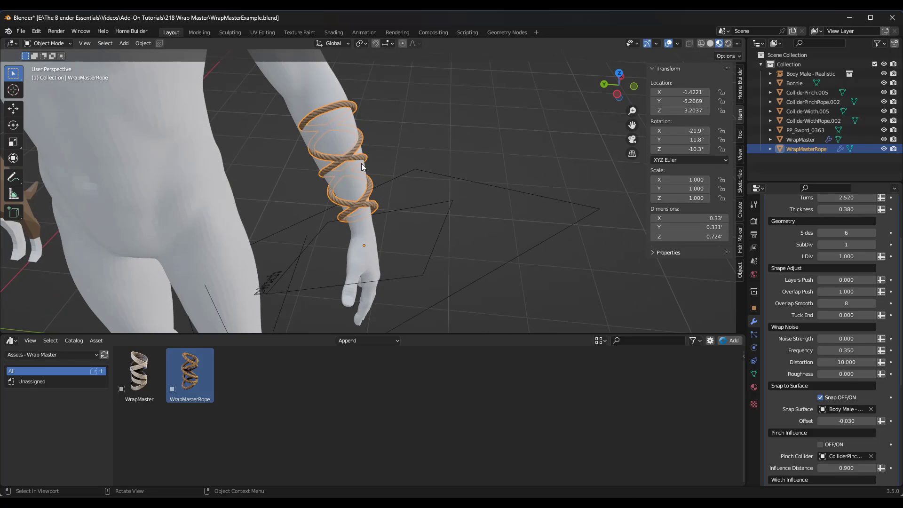
pyautogui.moveTo(362, 167); pyautogui.dragTo(420, 240, button='middle')
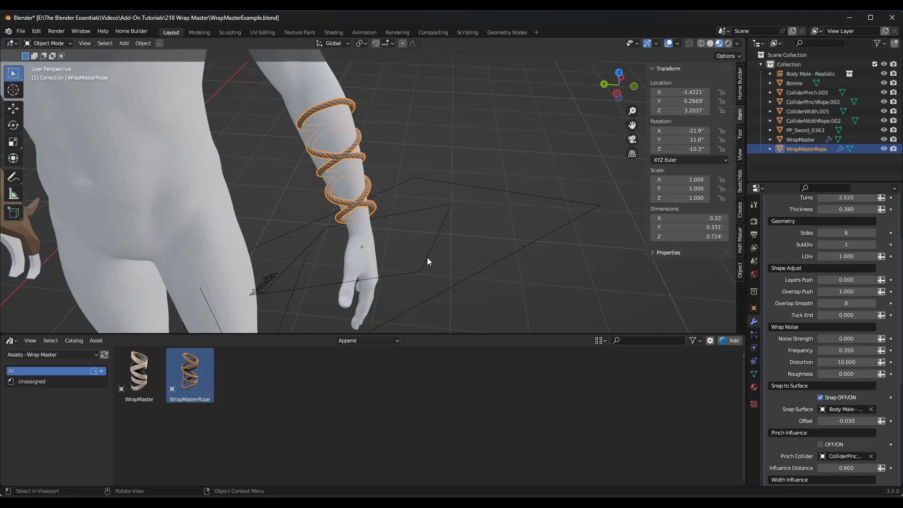
pyautogui.click(427, 258)
pyautogui.scroll(4, 362, 202)
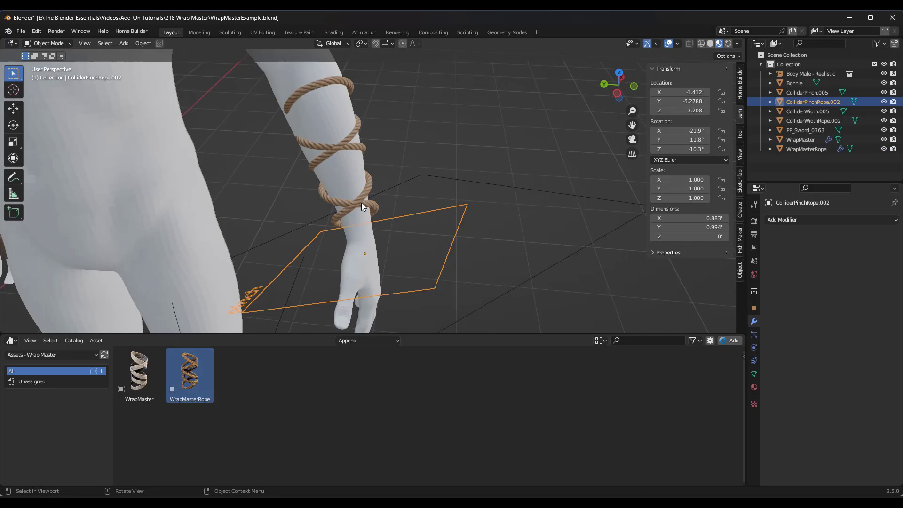
# Step: Move the rope's pinch collider ColliderPinchRope.002 up around the wrist turns by about 0.069', 0.044' and 0.116' in X, Y and Z
pyautogui.scroll(-4, 376, 197)
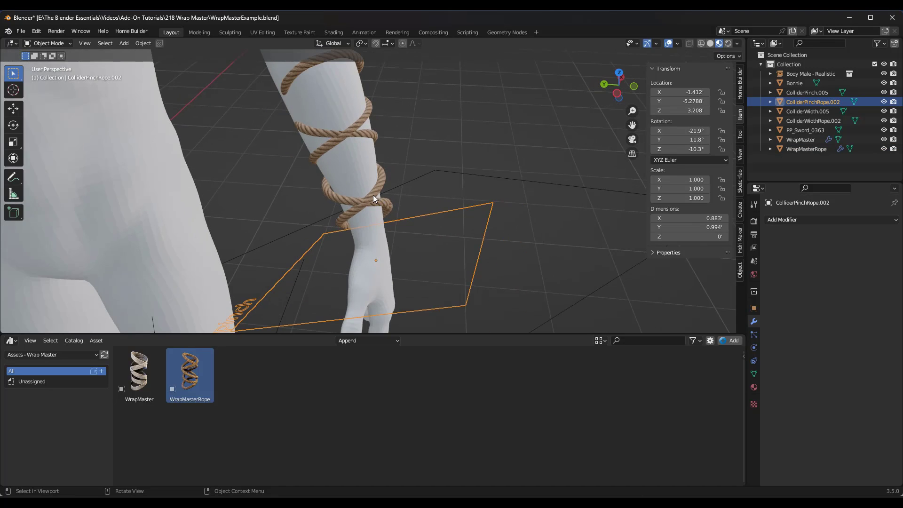
pyautogui.scroll(3, 395, 185)
pyautogui.scroll(-2, 358, 200)
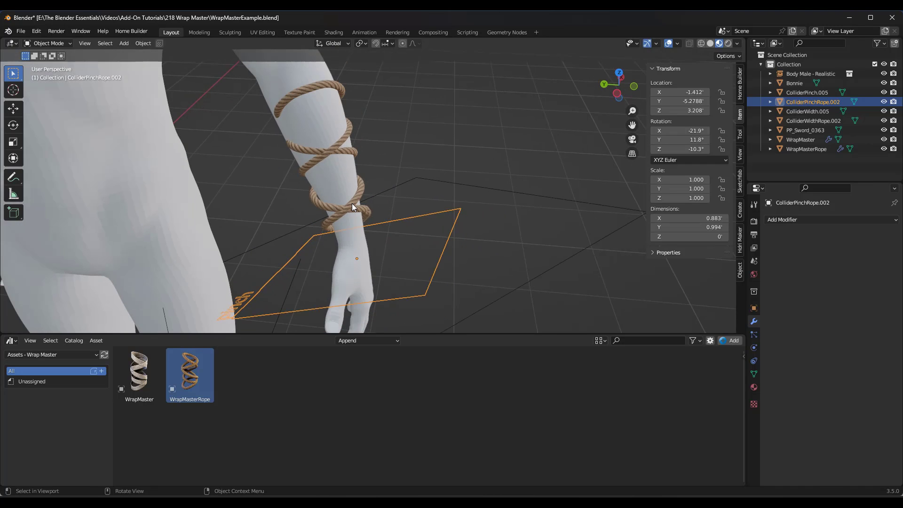
pyautogui.click(352, 203)
pyautogui.scroll(-4, 403, 181)
pyautogui.scroll(3, 378, 218)
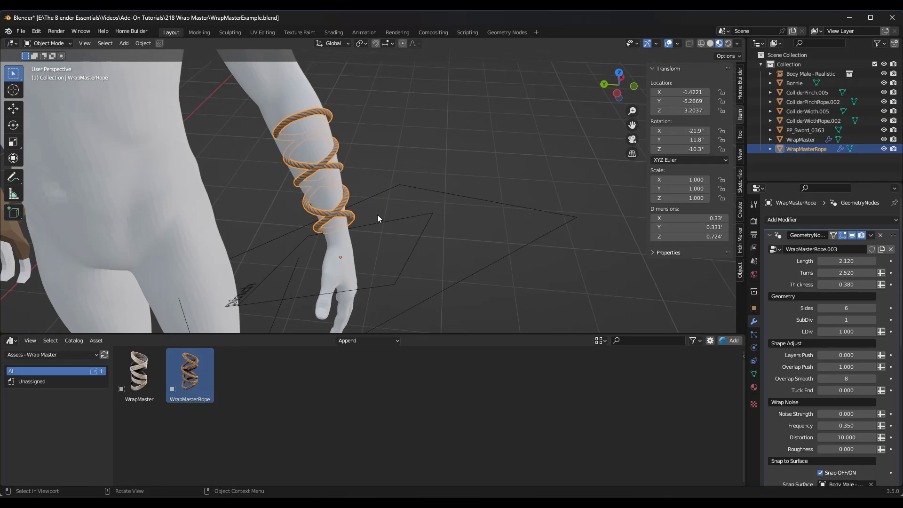
pyautogui.click(408, 261)
pyautogui.press('g')
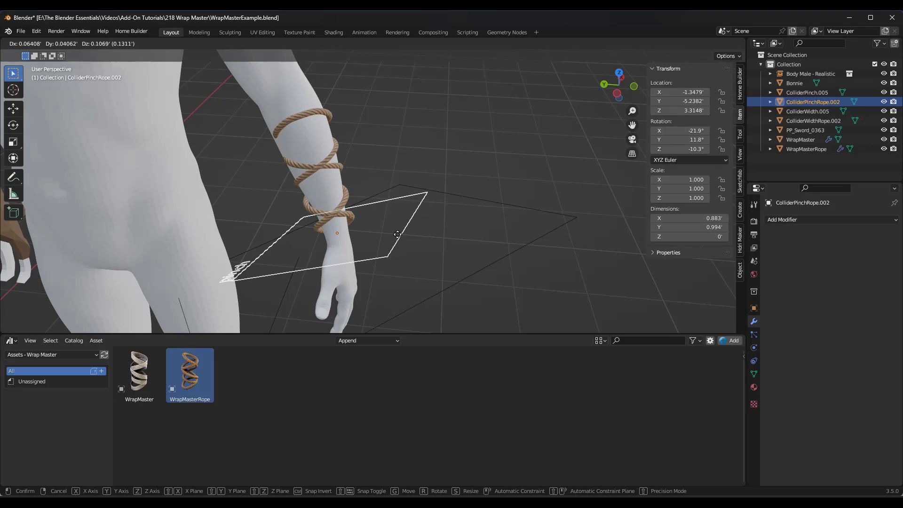
pyautogui.click(397, 234)
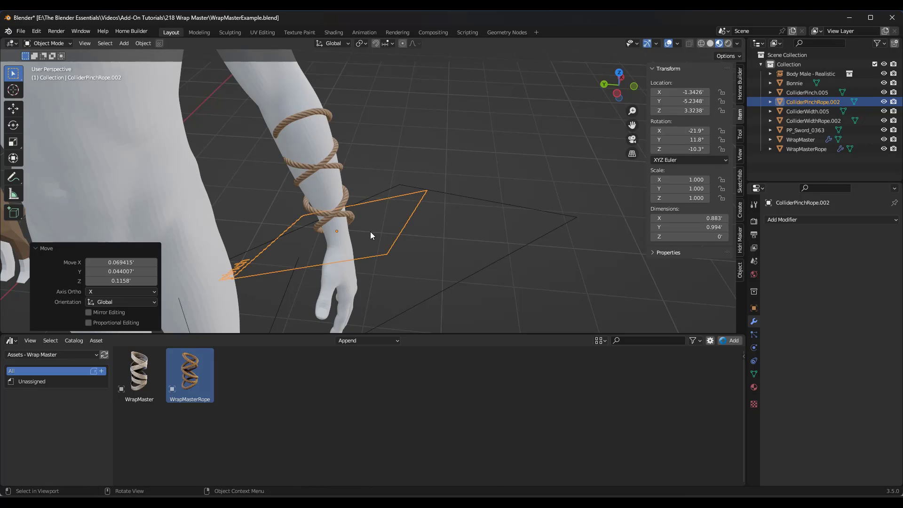
# Step: Turn on Pinch Influence for the forearm rope WrapMasterRope
pyautogui.click(344, 208)
pyautogui.scroll(-10, 823, 338)
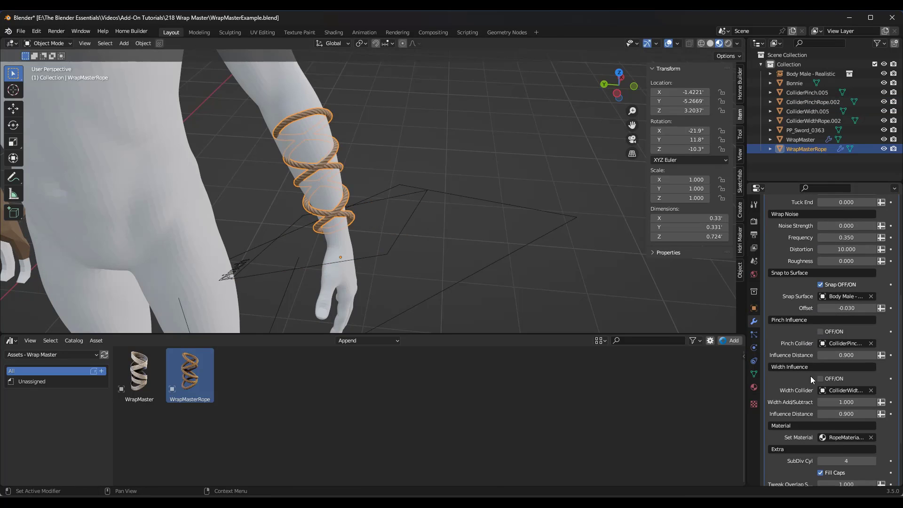
pyautogui.click(820, 332)
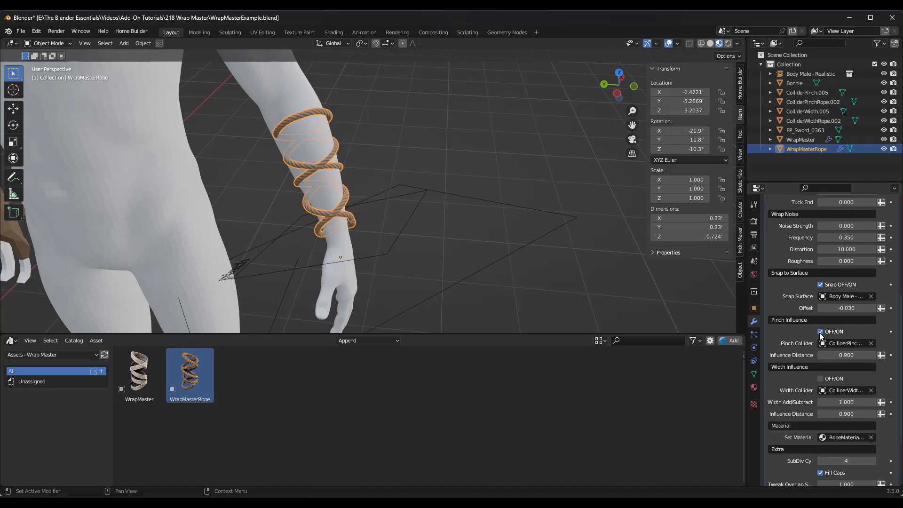
pyautogui.click(821, 332)
# Step: Nudge the rope's pinch collider farther up the wrist by about 0.011', 0.017' and 0.020' in X, Y and Z
pyautogui.click(395, 239)
pyautogui.press('g')
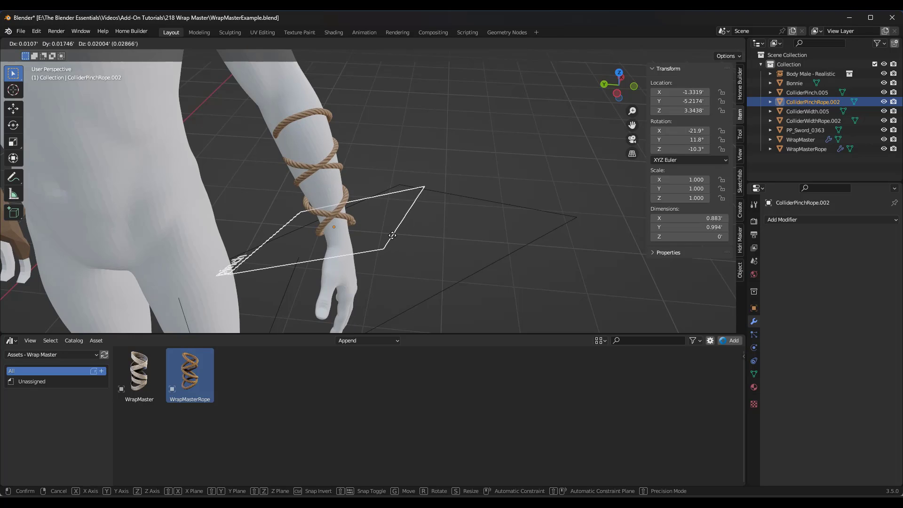
pyautogui.click(388, 232)
pyautogui.scroll(4, 380, 230)
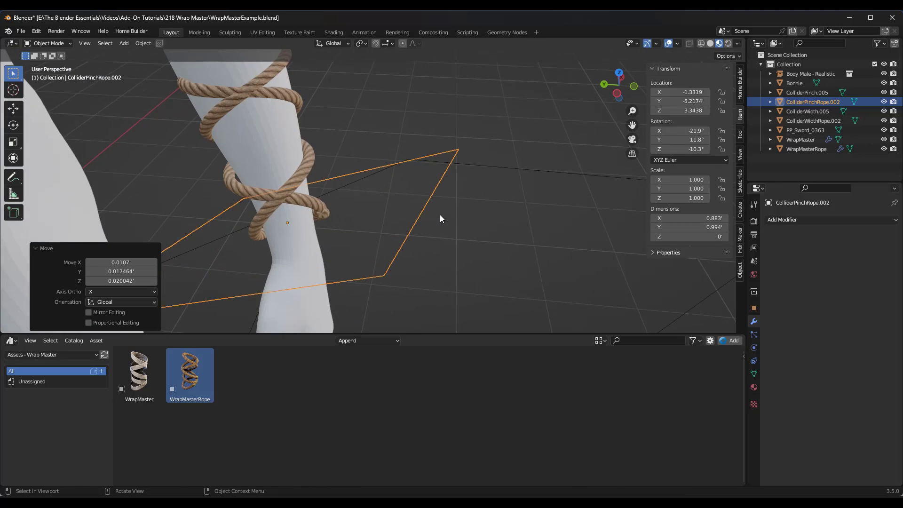
pyautogui.scroll(-2, 439, 214)
pyautogui.press('g')
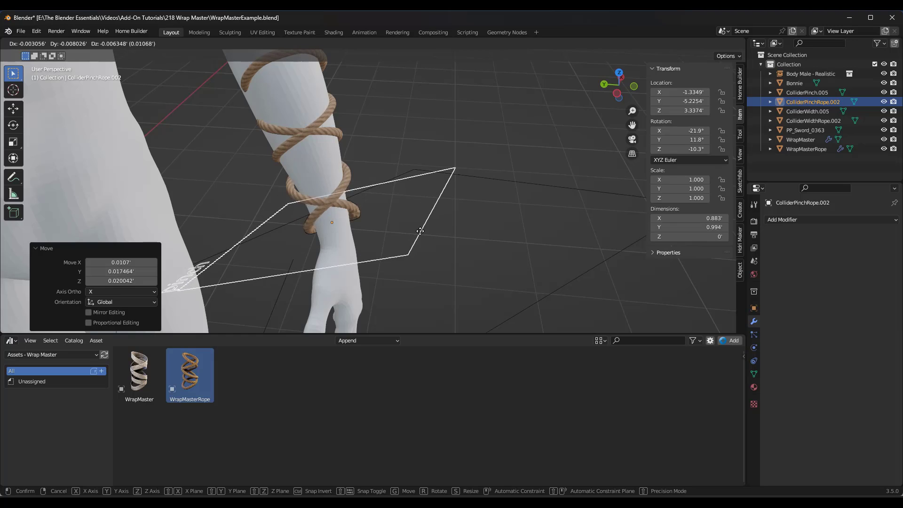
pyautogui.rightClick(417, 226)
pyautogui.moveTo(417, 226)
pyautogui.mouseDown(button='middle')
pyautogui.moveTo(439, 211)
pyautogui.moveTo(405, 226)
pyautogui.mouseUp(button='middle')
# Step: Duplicate the pinch collider's geometry within the same object, place the copy around the rope's elbow end, and enlarge it to about 1.08
pyautogui.press('Tab')
pyautogui.press('a')
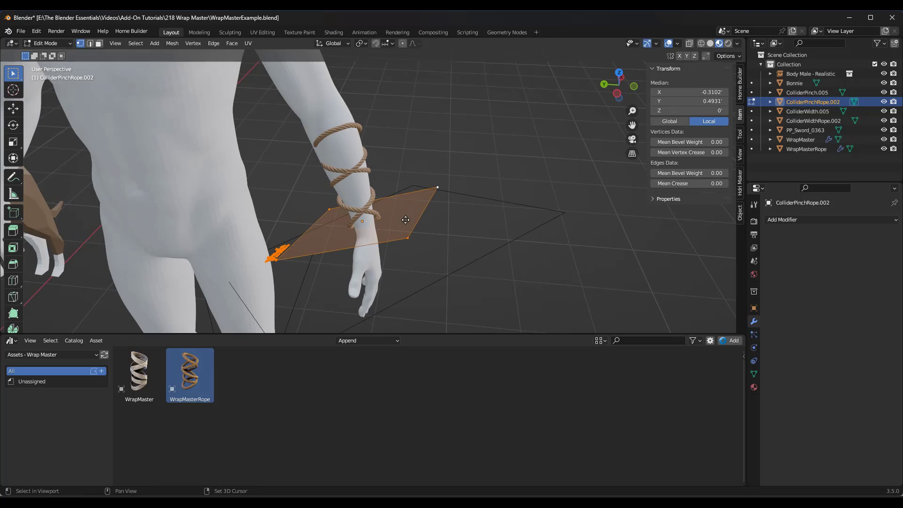
pyautogui.press('g')
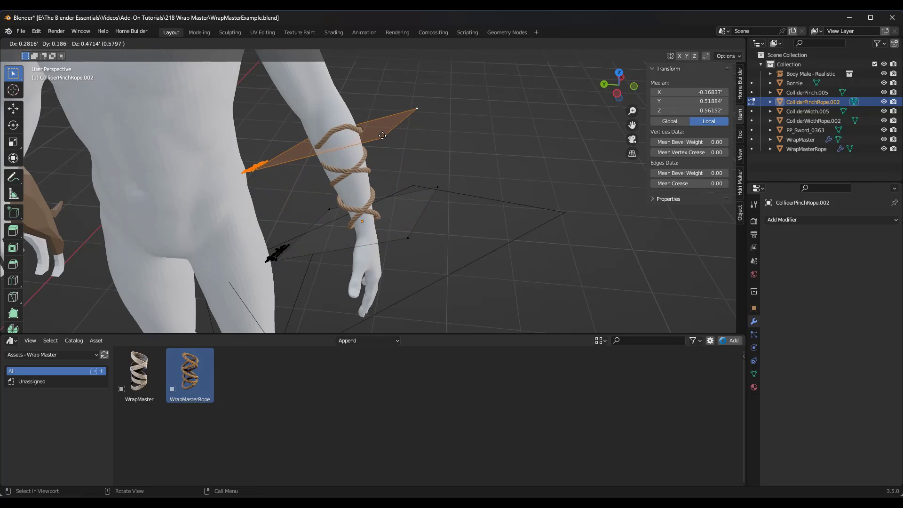
pyautogui.click(378, 135)
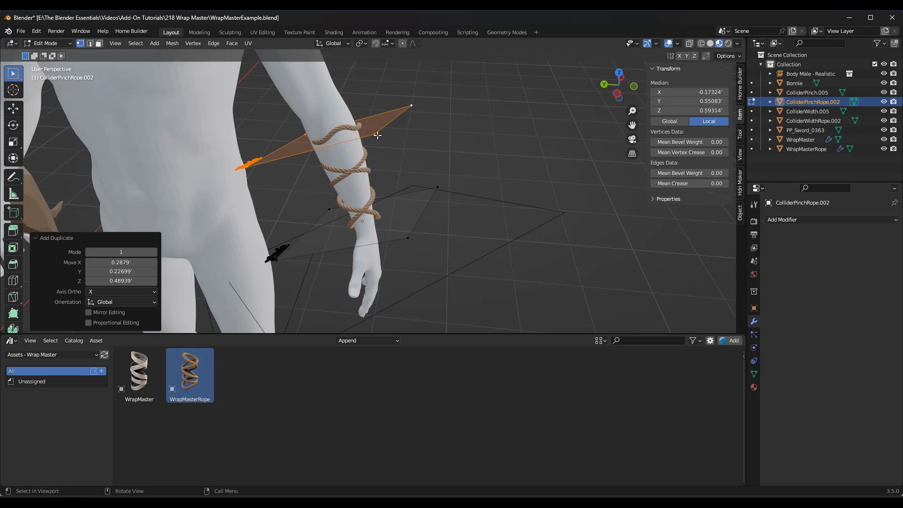
pyautogui.press('s')
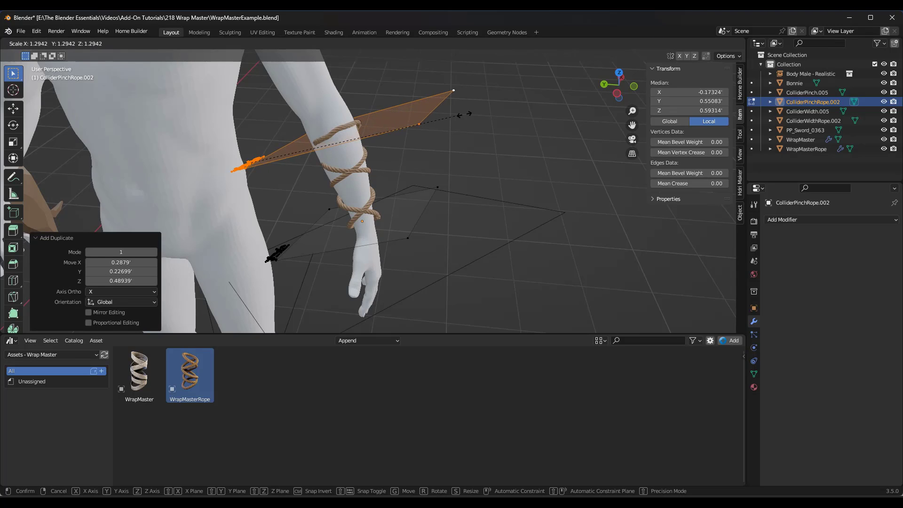
pyautogui.click(428, 126)
pyautogui.moveTo(395, 154); pyautogui.dragTo(454, 248, button='middle')
pyautogui.press('Tab')
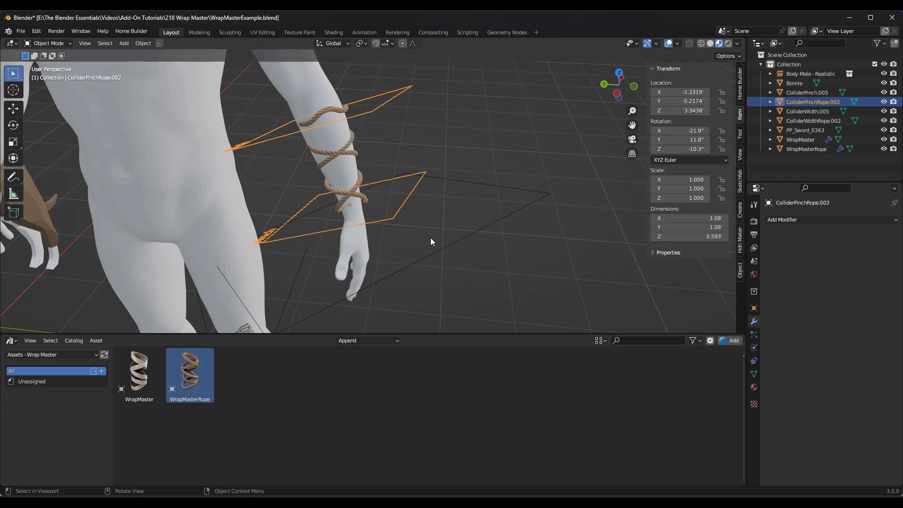
# Step: Shift the elbow-end ring of the rope's cage by about -0.007', 0.015' and -0.005' to centre it on the forearm
pyautogui.click(329, 115)
pyautogui.scroll(2, 320, 108)
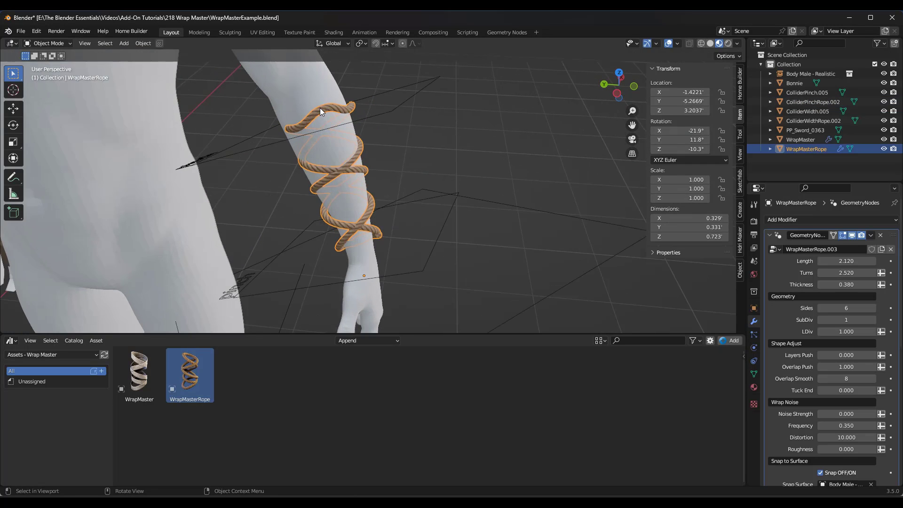
pyautogui.press('Tab')
pyautogui.scroll(2, 307, 127)
pyautogui.moveTo(307, 126); pyautogui.dragTo(249, 107, button='middle')
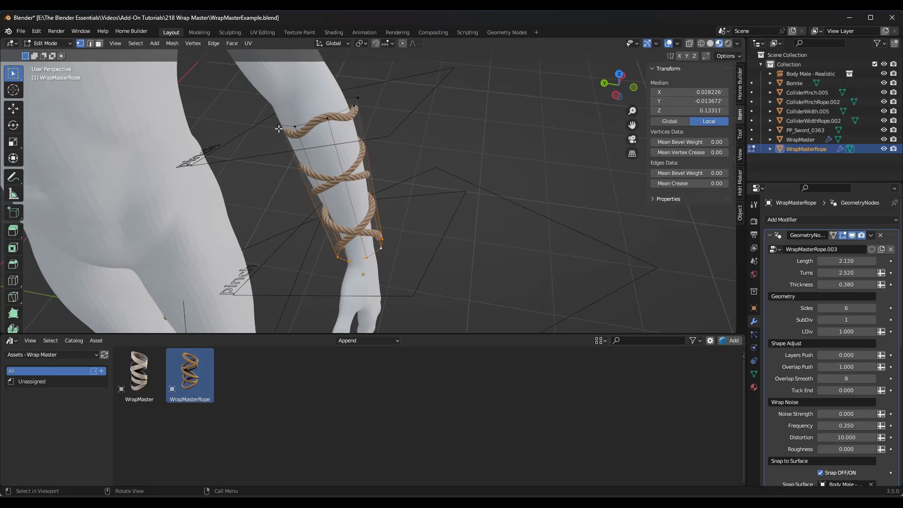
pyautogui.press('g')
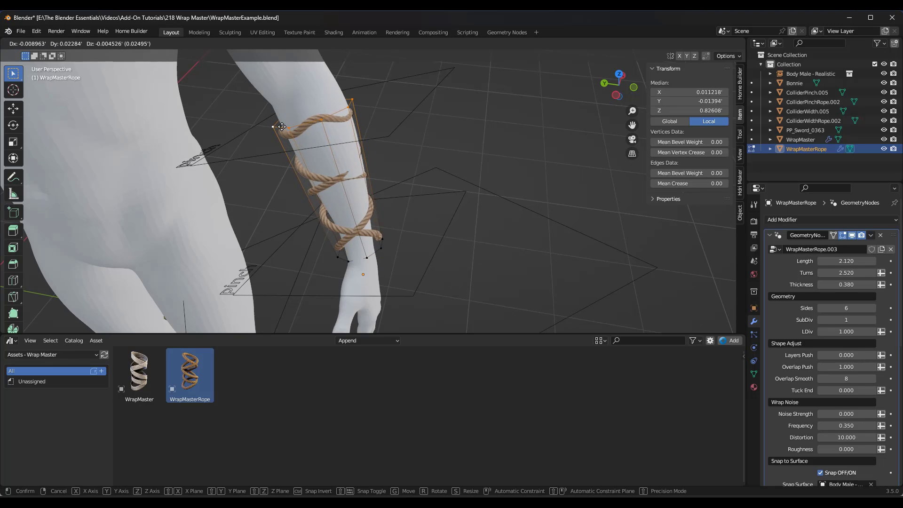
pyautogui.click(283, 127)
# Step: Scale the elbow-end ring of the rope's cage to about 1.061 and return to Object Mode
pyautogui.press('s')
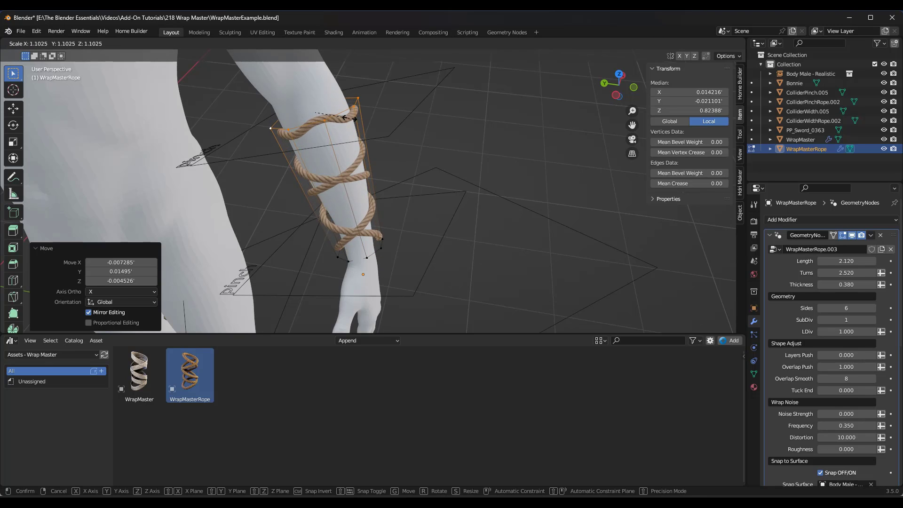
pyautogui.click(349, 119)
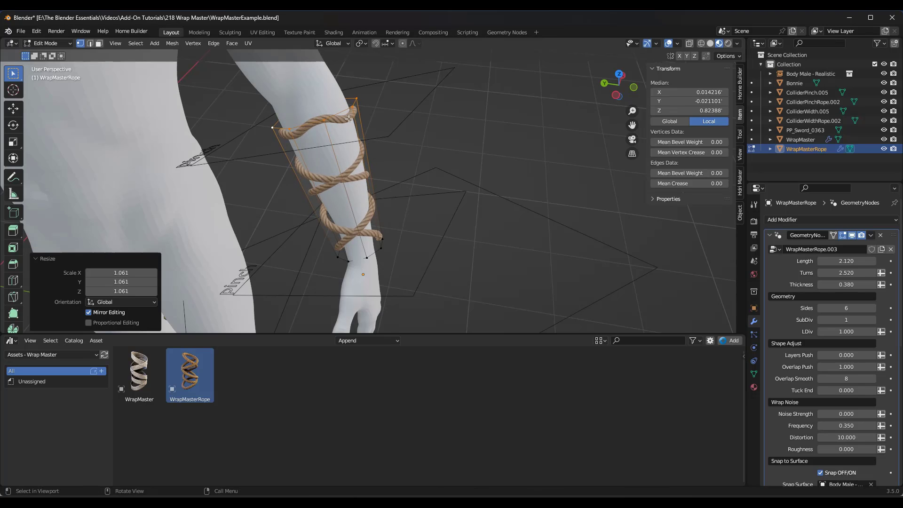
pyautogui.moveTo(370, 226); pyautogui.dragTo(413, 231, button='middle')
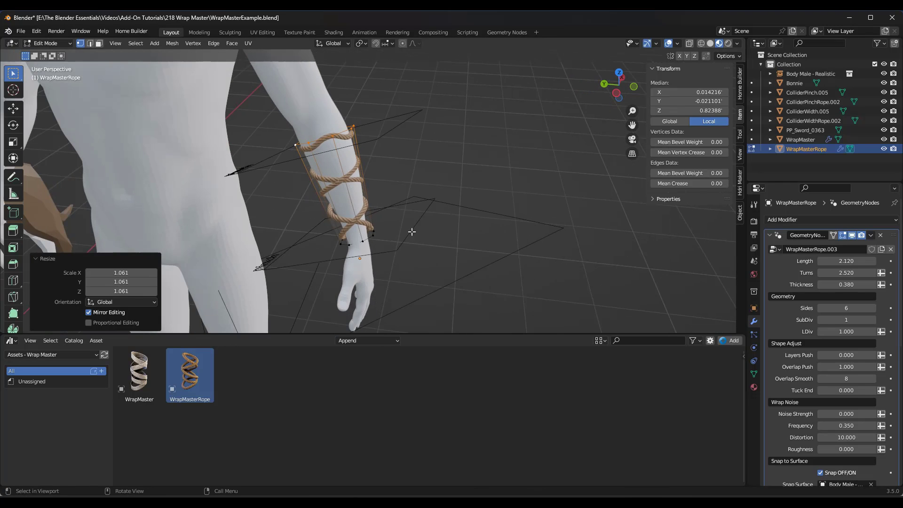
pyautogui.press('Tab')
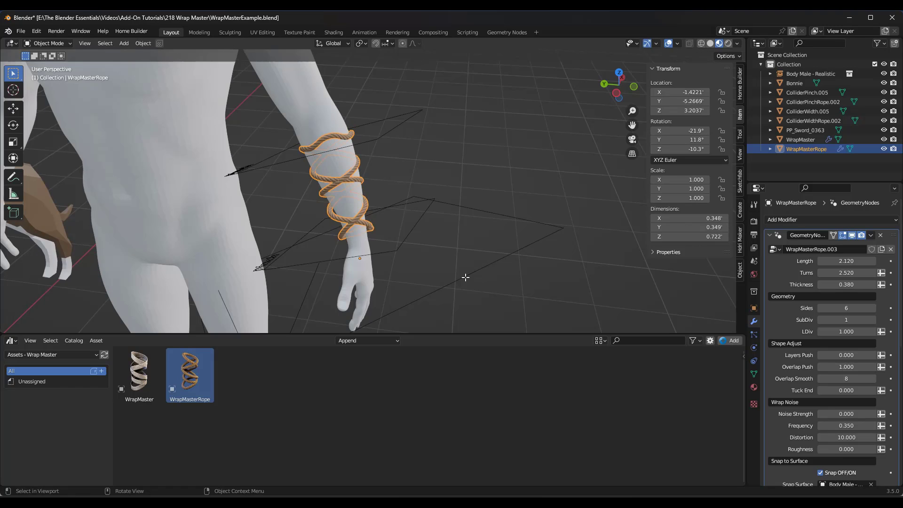
# Step: Move the rope's width collider ColliderWidthRope.002 up around the wrist by about 0.080', 0.047' and 0.142' in X, Y and Z
pyautogui.click(468, 246)
pyautogui.moveTo(467, 246); pyautogui.dragTo(437, 257, button='middle')
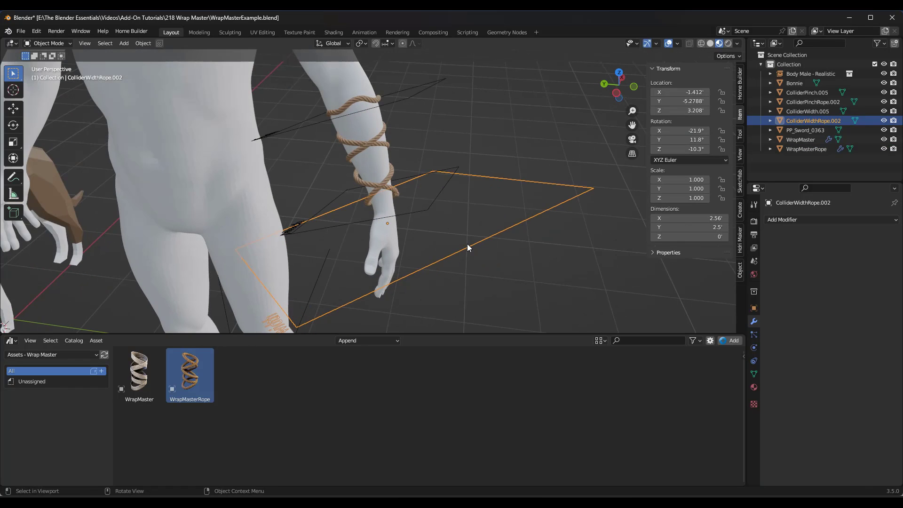
pyautogui.scroll(-1, 467, 244)
pyautogui.press('g')
pyautogui.click(463, 226)
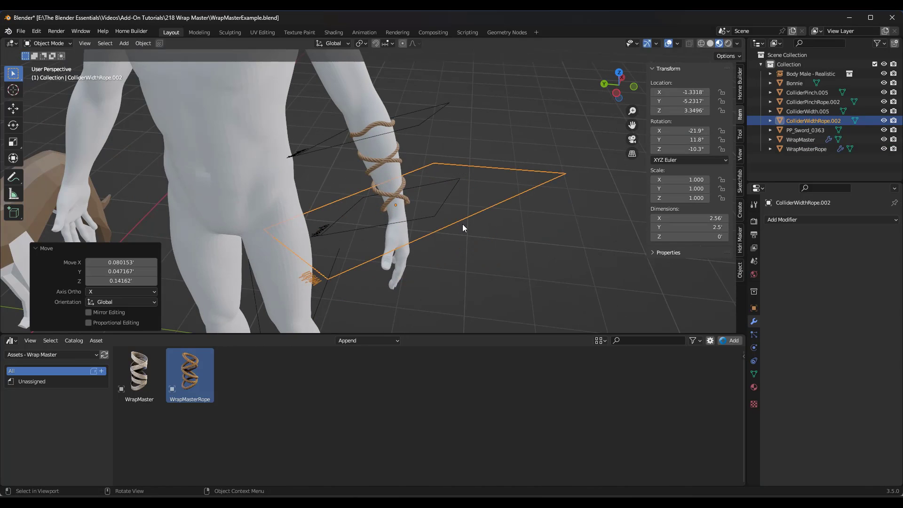
# Step: Turn on Width Influence for the forearm rope WrapMasterRope
pyautogui.click(397, 192)
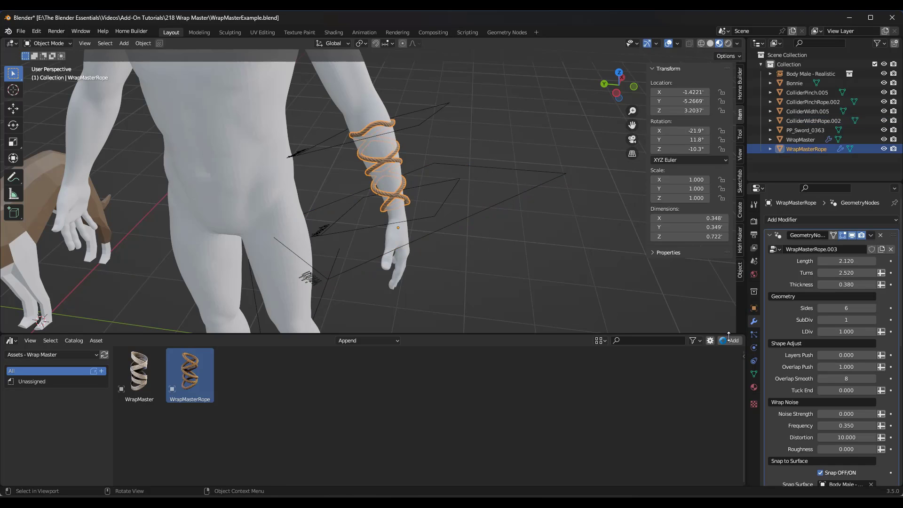
pyautogui.scroll(-8, 818, 384)
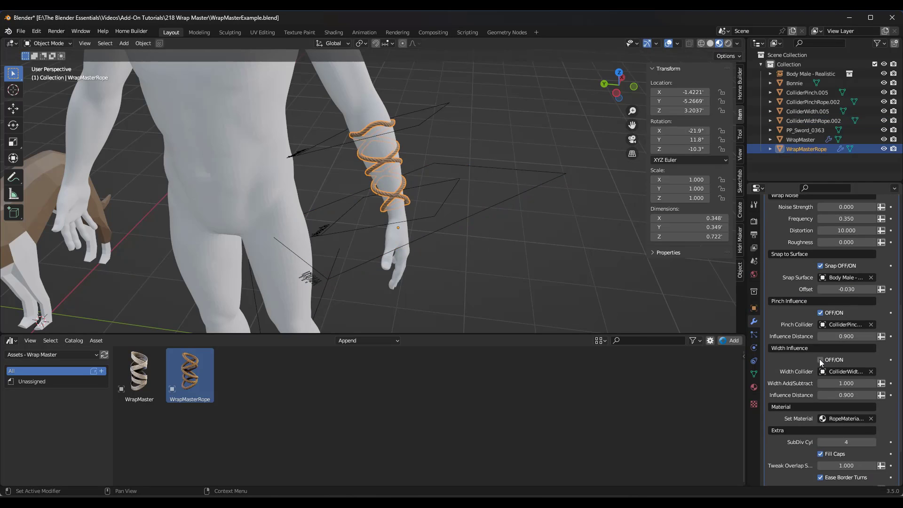
pyautogui.scroll(3, 444, 225)
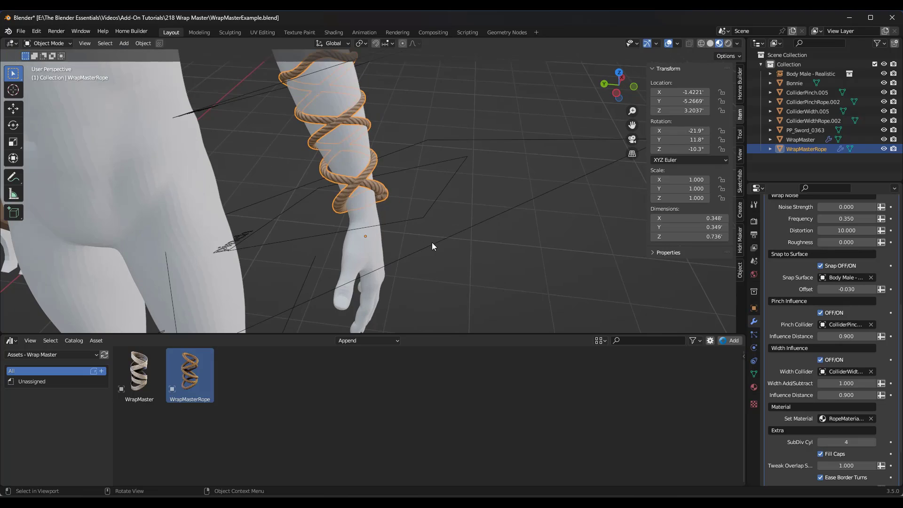
pyautogui.scroll(-2, 435, 241)
# Step: Scale the width collider's plane to about 0.385 in Edit Mode and move it up around the rope's middle turns
pyautogui.click(435, 241)
pyautogui.press('Tab')
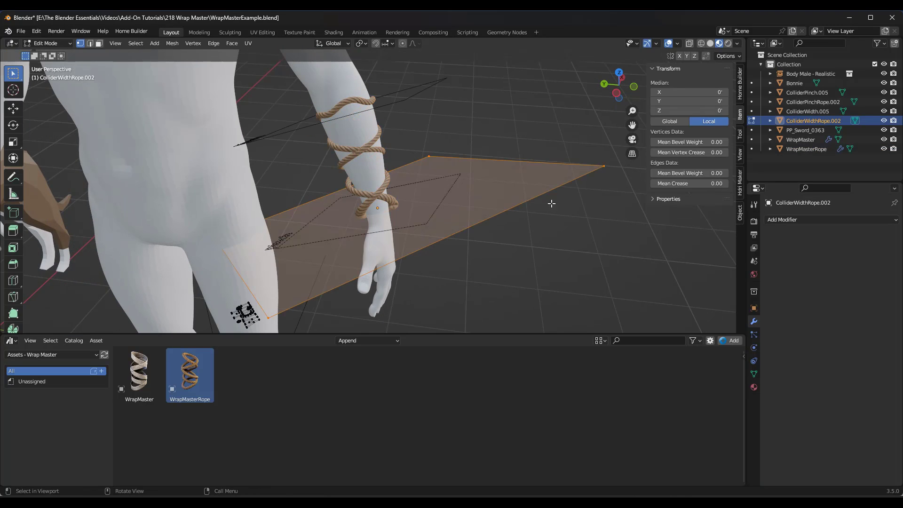
pyautogui.press('s')
pyautogui.click(444, 210)
pyautogui.press('g')
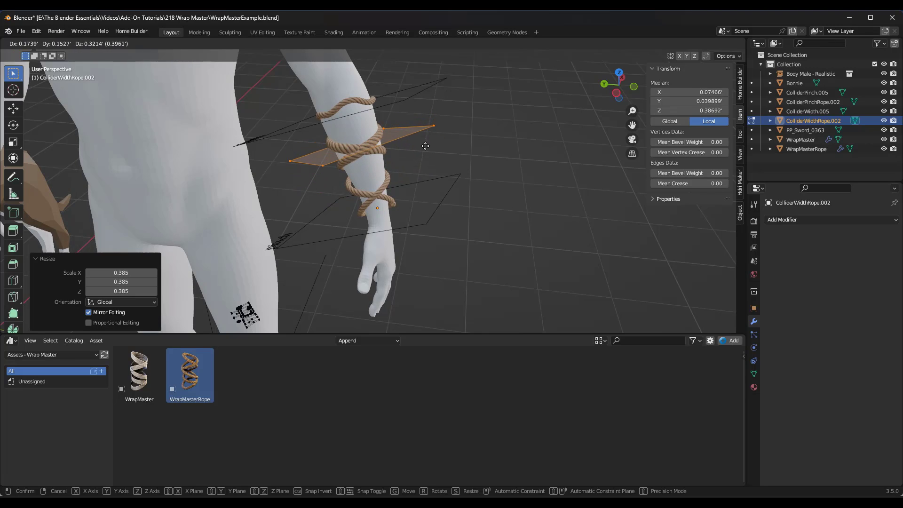
pyautogui.click(427, 145)
# Step: Duplicate the shrunken width collider plane within the same object and place the copy around the rope turns above the wrist
pyautogui.hotkey('shift', 'd')
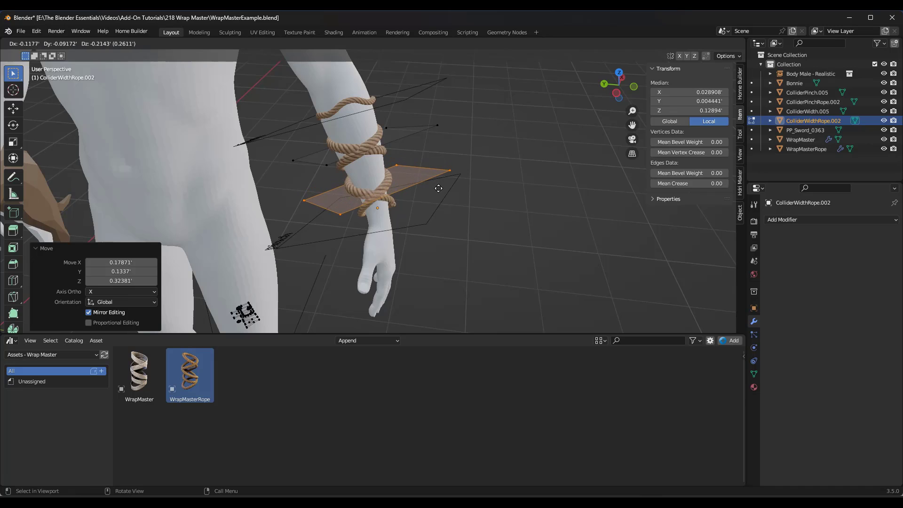
pyautogui.click(426, 178)
pyautogui.moveTo(427, 178); pyautogui.dragTo(396, 190, button='middle')
pyautogui.press('Tab')
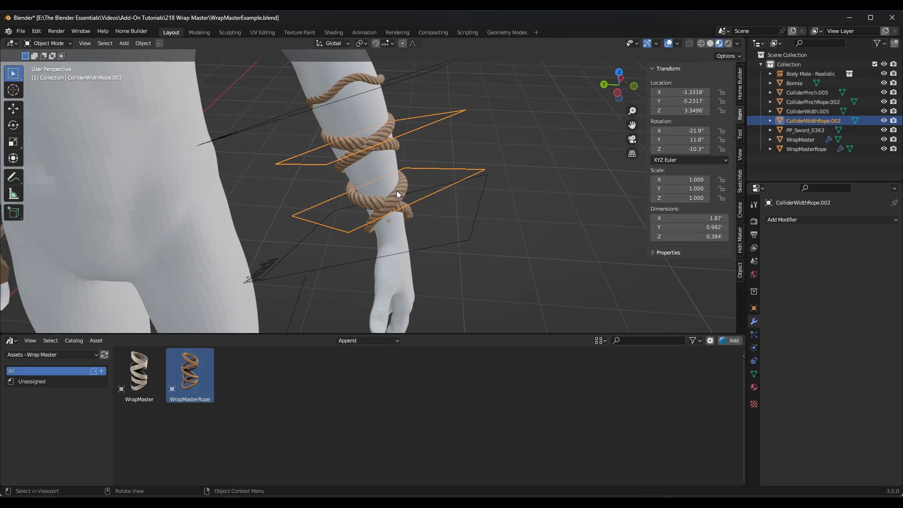
# Step: Set the rope's Width Add/Subtract value to 0.900 under Width Influence
pyautogui.click(396, 191)
pyautogui.scroll(-8, 806, 348)
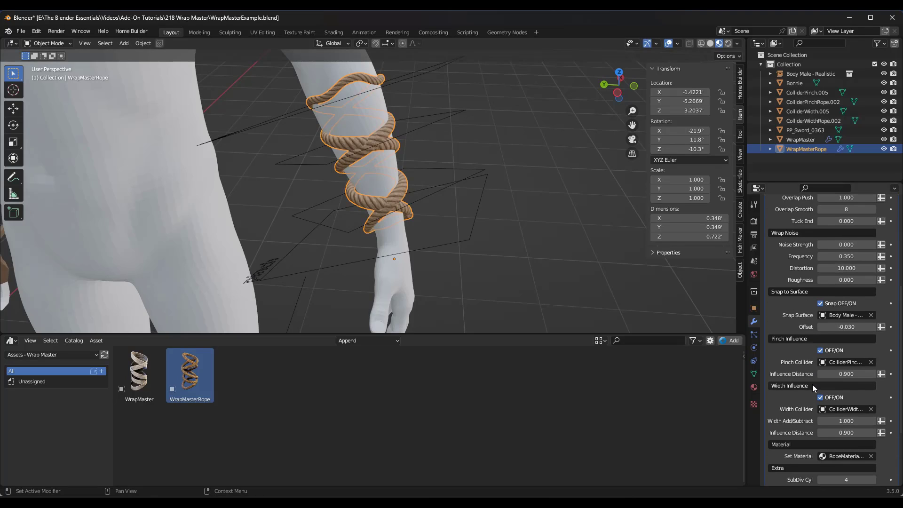
pyautogui.moveTo(850, 421)
pyautogui.mouseDown()
pyautogui.moveTo(812, 421)
pyautogui.moveTo(875, 421)
pyautogui.moveTo(840, 420)
pyautogui.mouseUp()
pyautogui.scroll(-1, 847, 430)
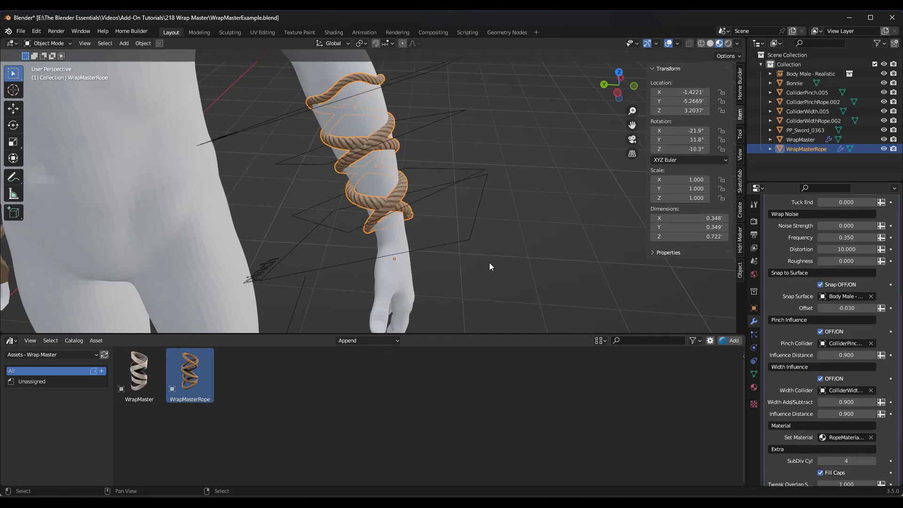
# Step: Enlarge the elbow-end ring of the rope's cage slightly so the rope clears the forearm, and return to Object Mode
pyautogui.moveTo(489, 262); pyautogui.dragTo(431, 152, button='middle')
pyautogui.press('Tab')
pyautogui.scroll(2, 330, 120)
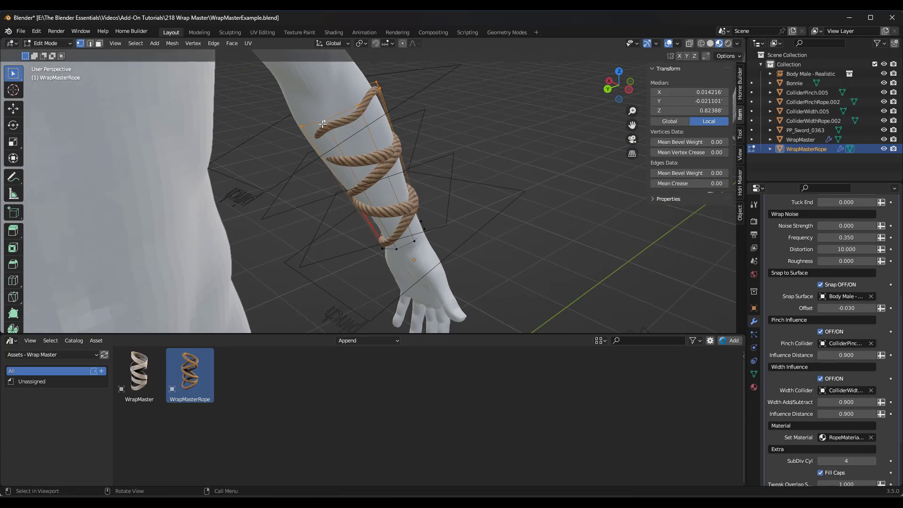
pyautogui.press('s')
pyautogui.click(325, 123)
pyautogui.moveTo(325, 123); pyautogui.dragTo(375, 153, button='middle')
pyautogui.press('Tab')
pyautogui.scroll(-3, 385, 132)
pyautogui.scroll(-2, 375, 153)
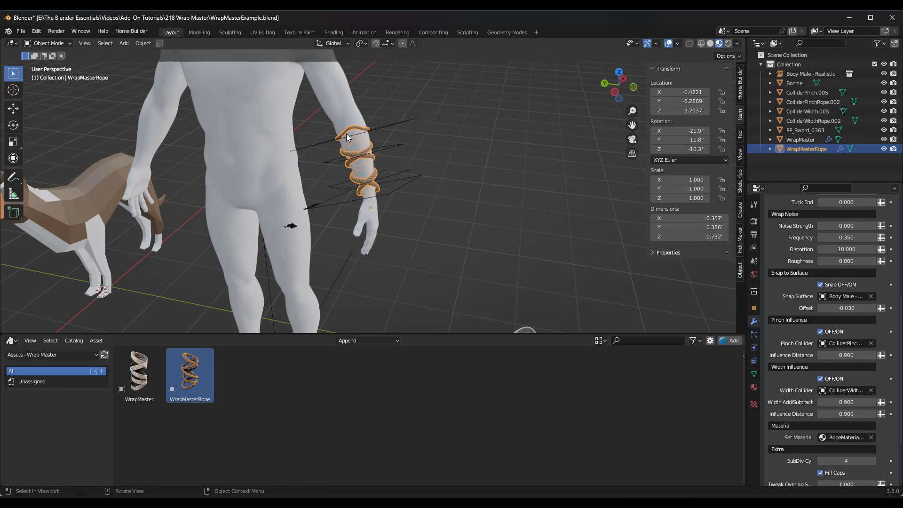
# Step: Add the WrapMaster cloth asset beside the handle of the sword
pyautogui.scroll(-6, 346, 133)
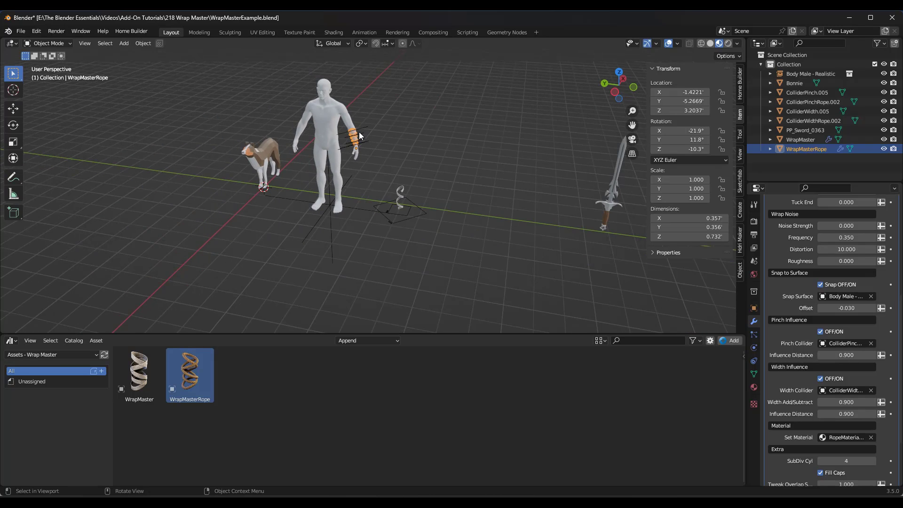
pyautogui.scroll(-3, 423, 146)
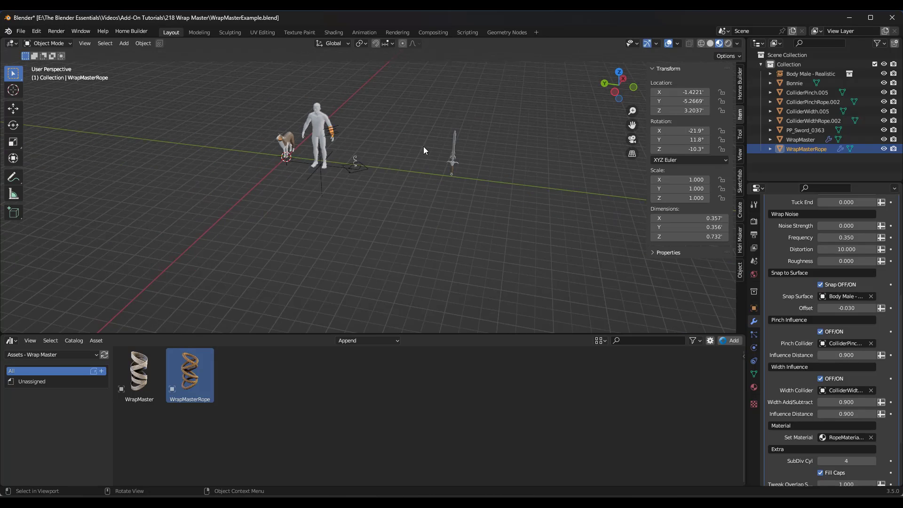
pyautogui.scroll(7, 448, 128)
pyautogui.scroll(4, 469, 146)
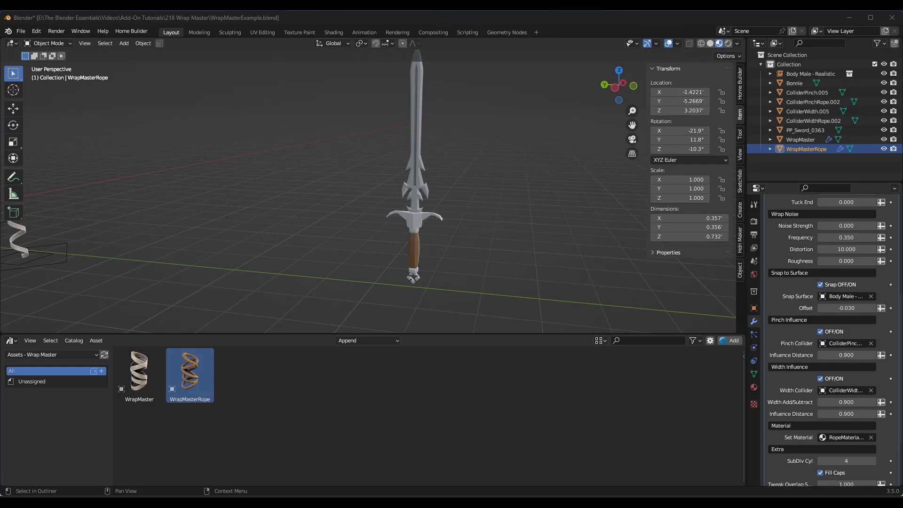
pyautogui.hotkey('alt', 'Tab')
pyautogui.scroll(8, 447, 254)
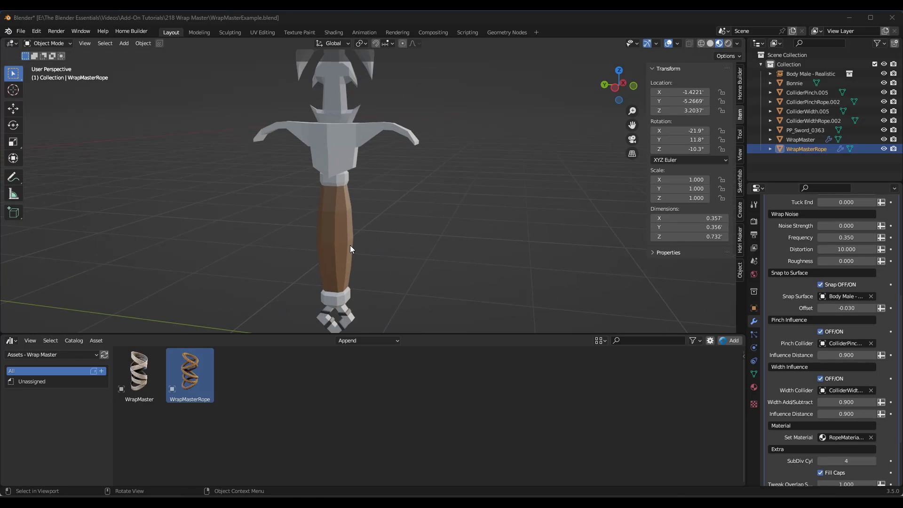
pyautogui.moveTo(351, 246)
pyautogui.mouseDown(button='middle')
pyautogui.moveTo(373, 233)
pyautogui.moveTo(359, 239)
pyautogui.mouseUp(button='middle')
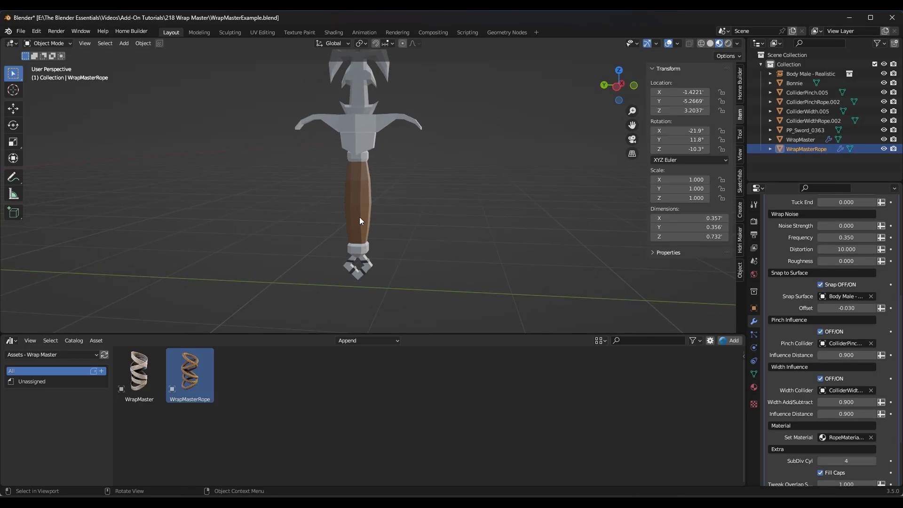
pyautogui.click(359, 221)
pyautogui.scroll(2, 393, 200)
pyautogui.moveTo(139, 374); pyautogui.dragTo(348, 318)
# Step: Centre the cloth wrap on the sword's handle from the top view and raise it about 0.37' along Z
pyautogui.click(620, 71)
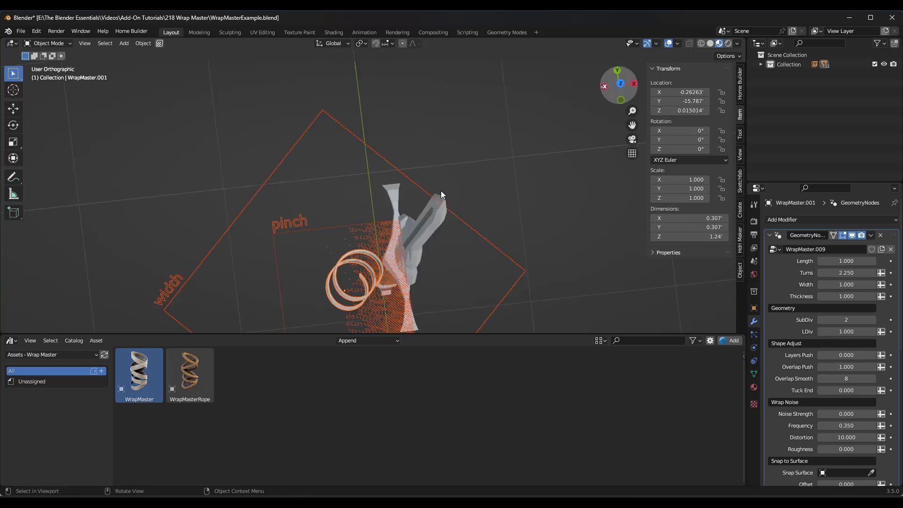
pyautogui.press('g')
pyautogui.click(369, 295)
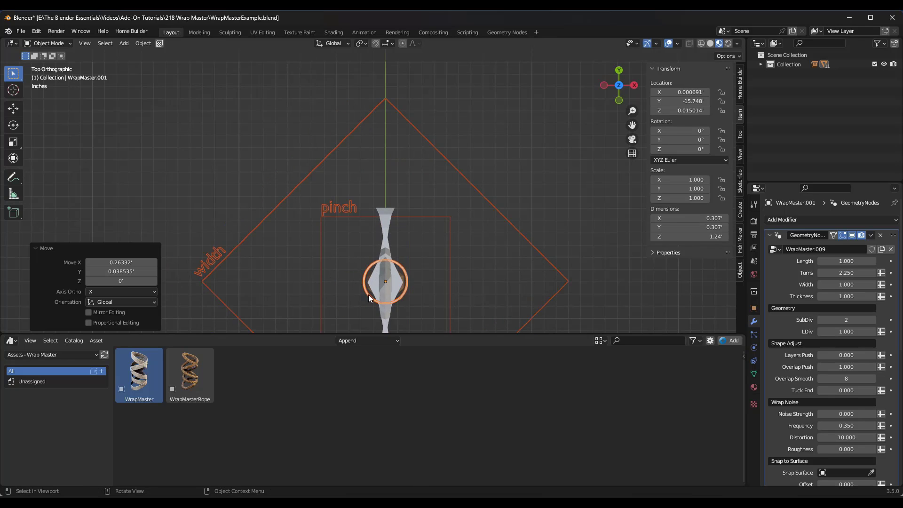
pyautogui.moveTo(369, 295); pyautogui.dragTo(395, 224, button='middle')
pyautogui.scroll(1, 401, 241)
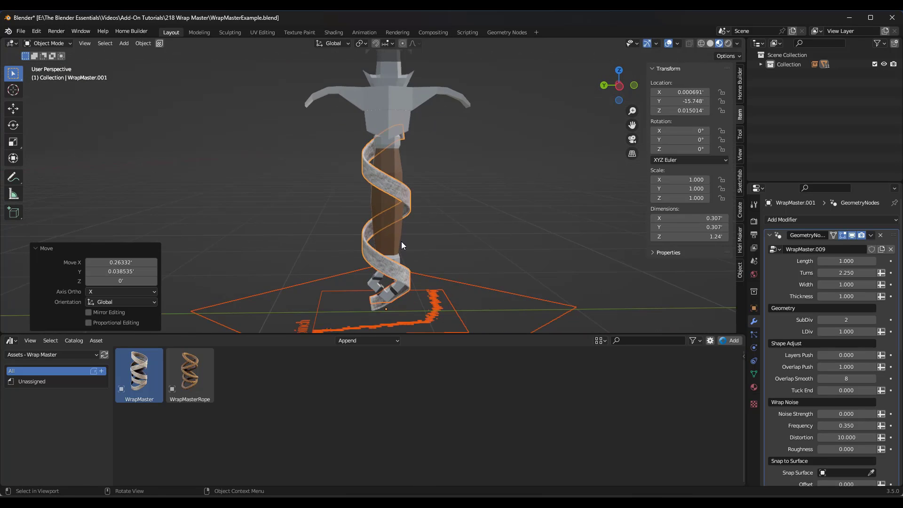
pyautogui.press('g')
pyautogui.press('z')
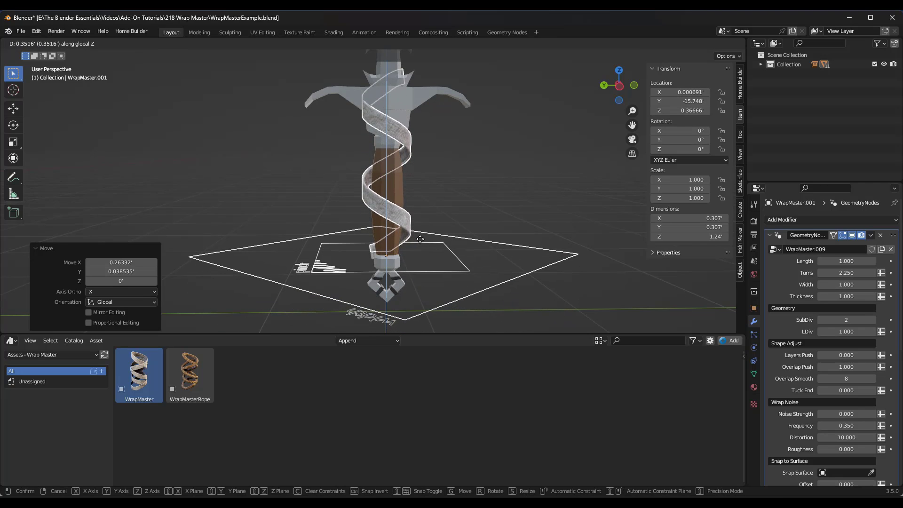
pyautogui.click(420, 239)
# Step: In Edit Mode, lower the upper ring of the wrap's cage by about 0.525' along Z to match the handle's length
pyautogui.press('Tab')
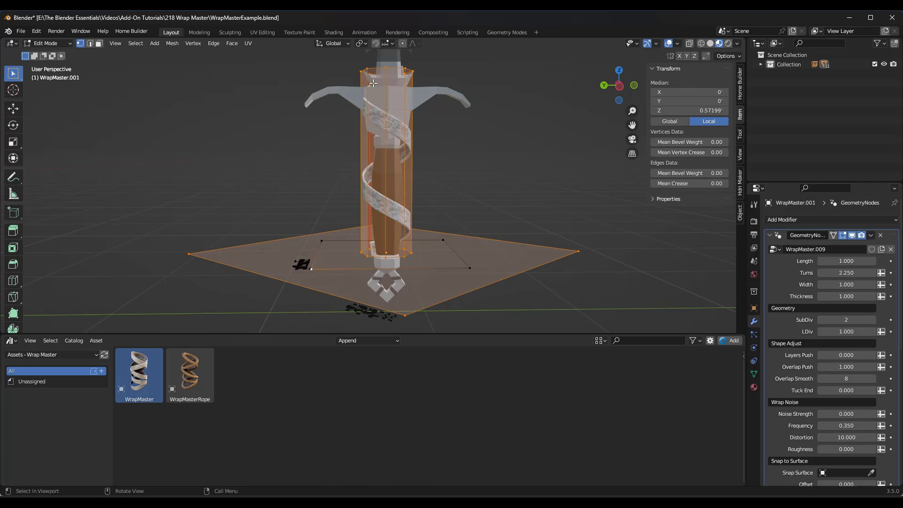
pyautogui.keyDown('alt'); pyautogui.click(367, 71); pyautogui.keyUp('alt')
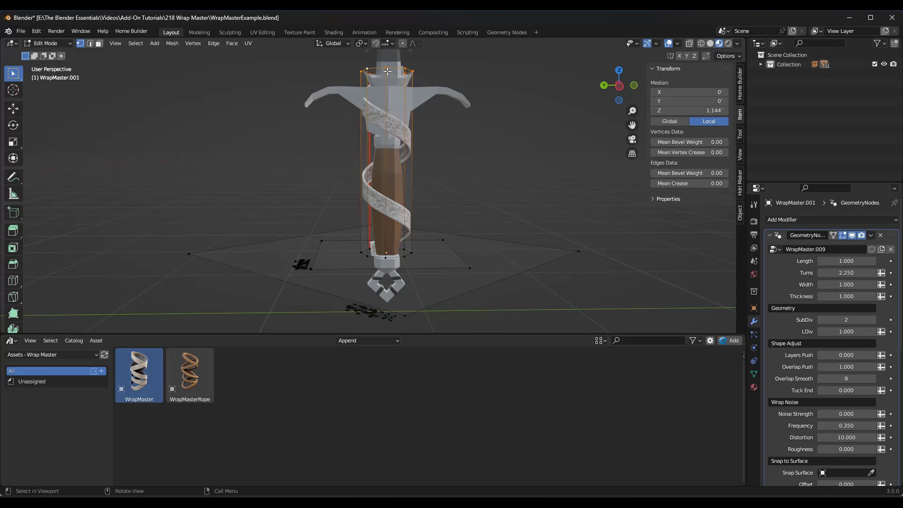
pyautogui.press('g')
pyautogui.press('z')
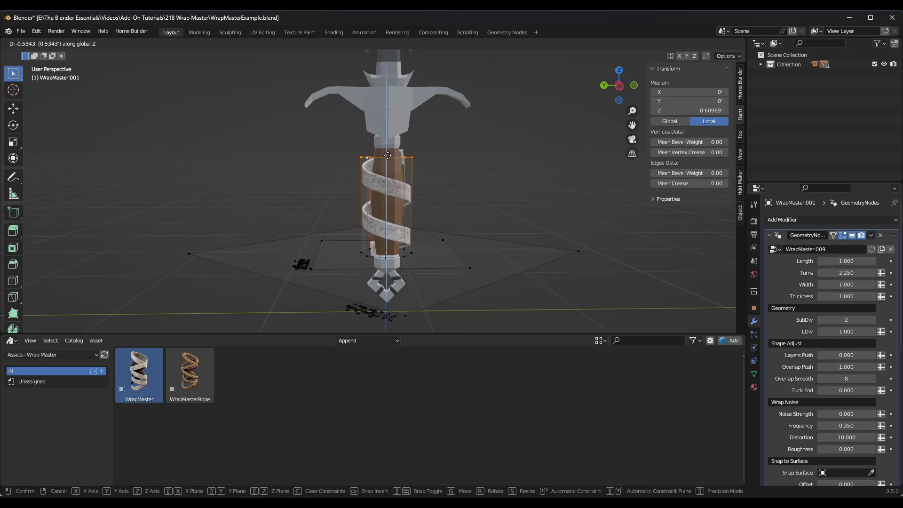
pyautogui.click(388, 156)
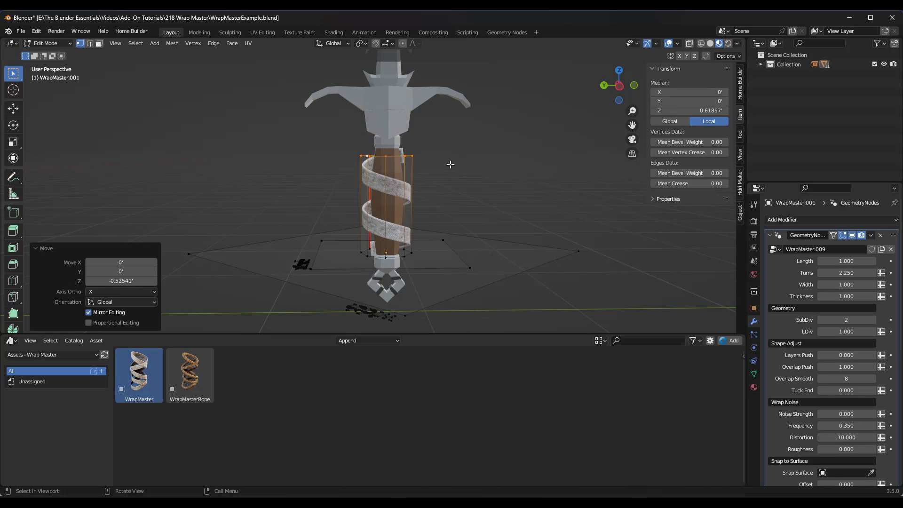
# Step: Fit the cage around the handle by scaling its lower ring to 0.873 and its upper ring by 1.202
pyautogui.press('s')
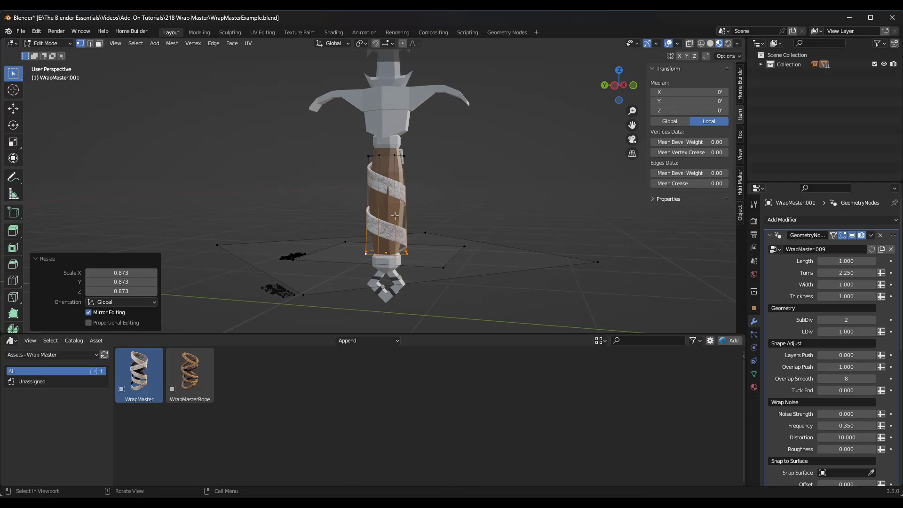
pyautogui.keyDown('alt'); pyautogui.click(377, 155); pyautogui.keyUp('alt')
pyautogui.press('s')
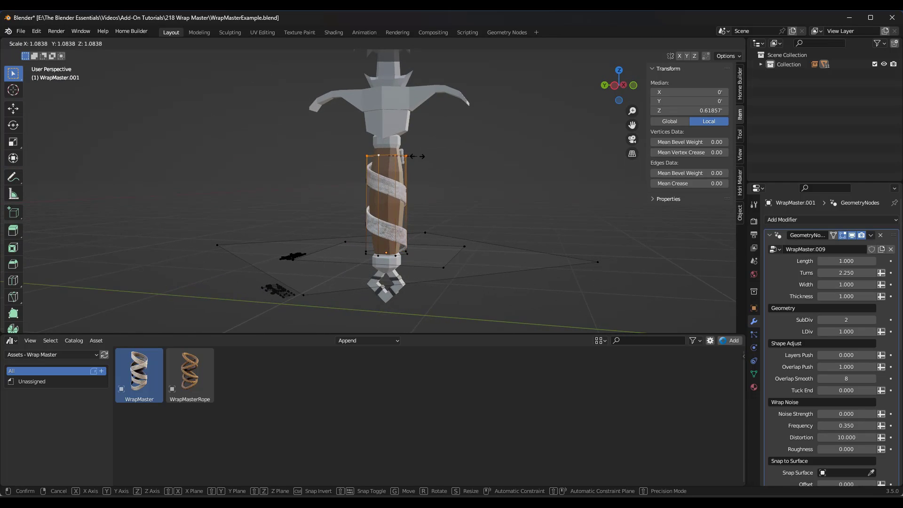
pyautogui.click(420, 157)
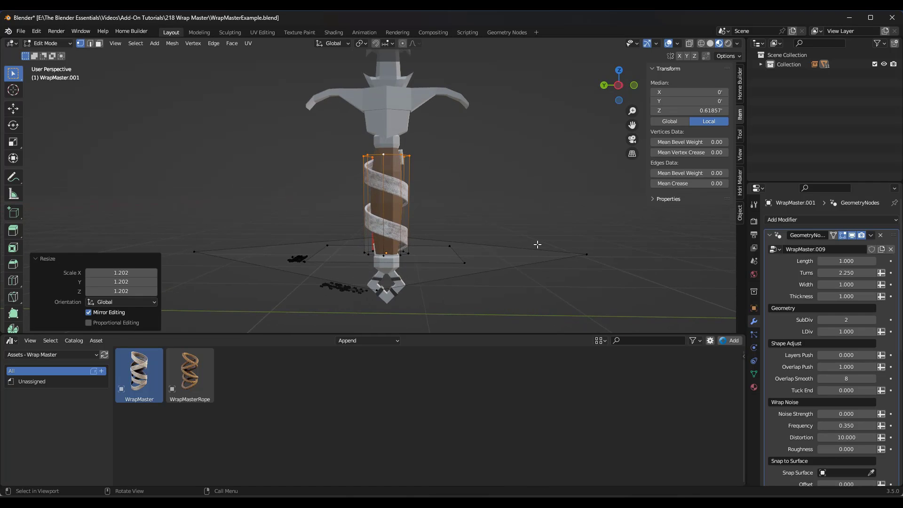
# Step: Set the handle wrap's Length to 2.400 and Turns to 3.600
pyautogui.moveTo(846, 261); pyautogui.dragTo(865, 272)
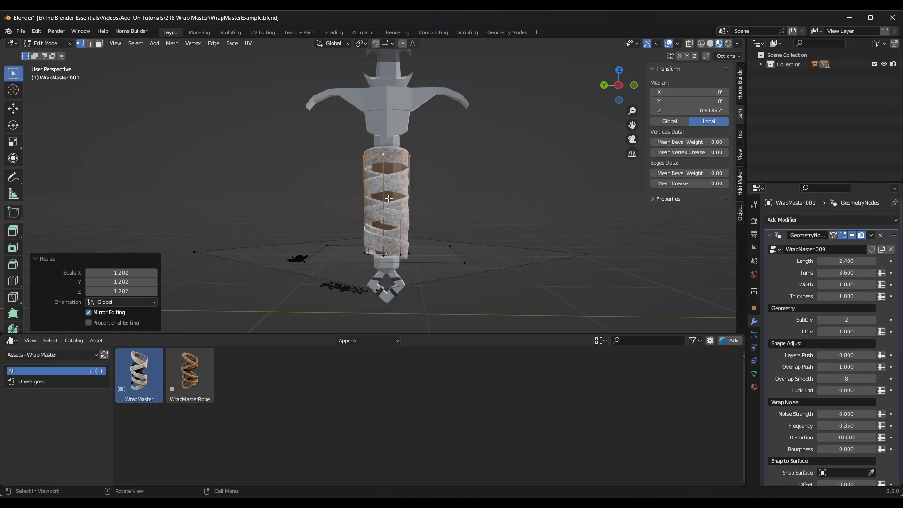
pyautogui.scroll(2, 393, 223)
pyautogui.scroll(-4, 802, 337)
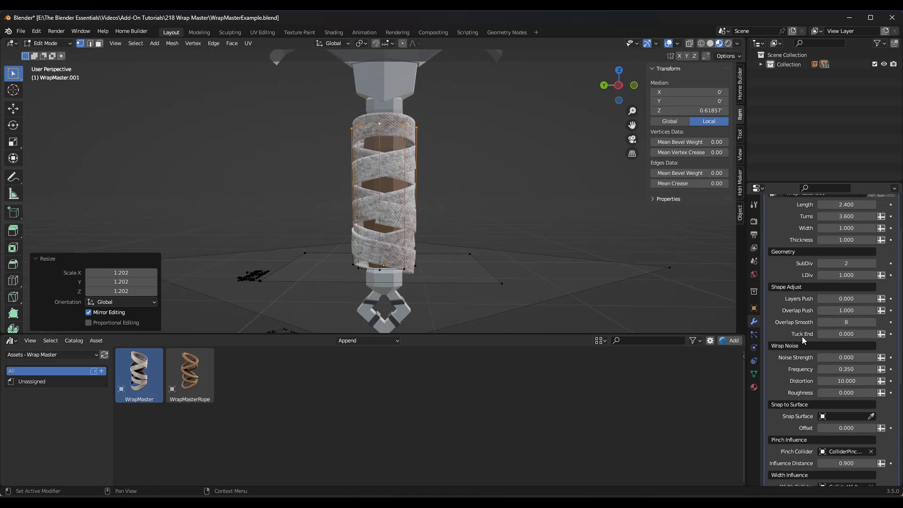
# Step: Return to Object Mode, select only the cloth wrap and assign the sword as its Snap Surface
pyautogui.press('Tab')
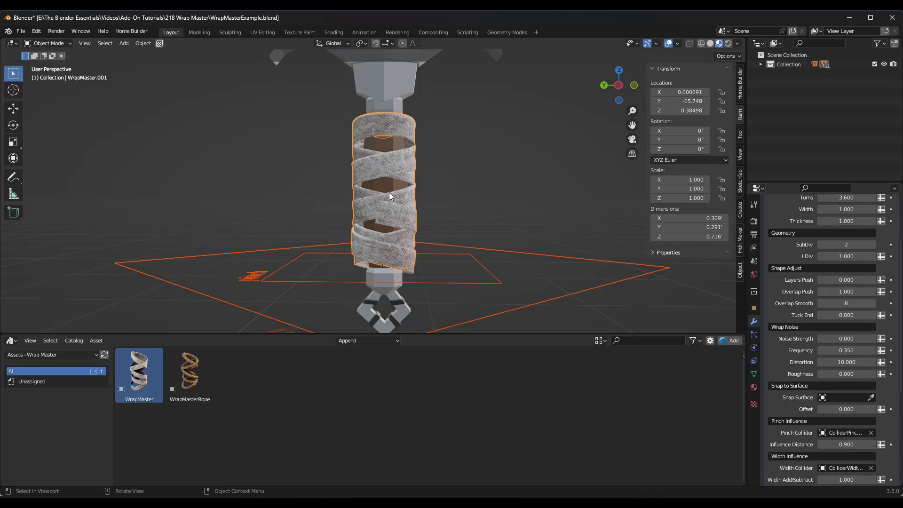
pyautogui.click(411, 206)
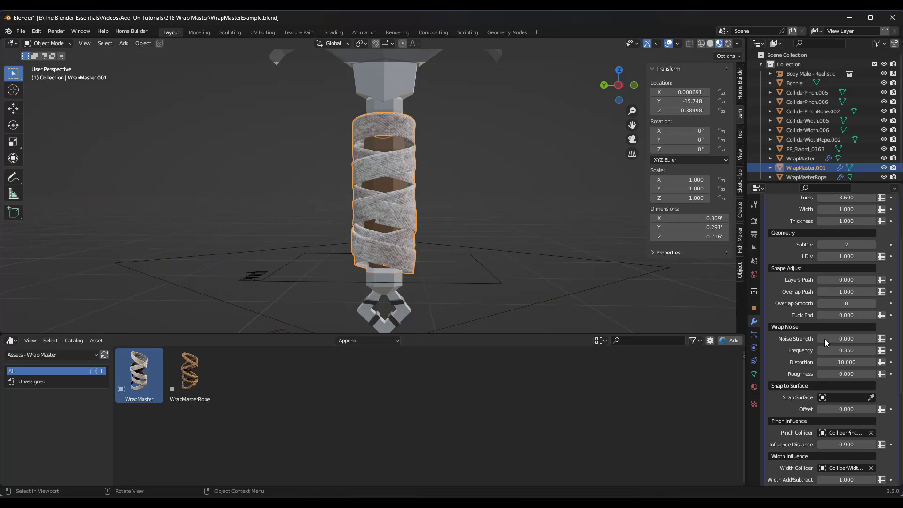
pyautogui.click(871, 399)
pyautogui.click(383, 126)
# Step: Add a new General Geometry Nodes workspace, turn on the wrap's Snap OFF/ON option there, and return to the Layout workspace
pyautogui.scroll(-8, 847, 398)
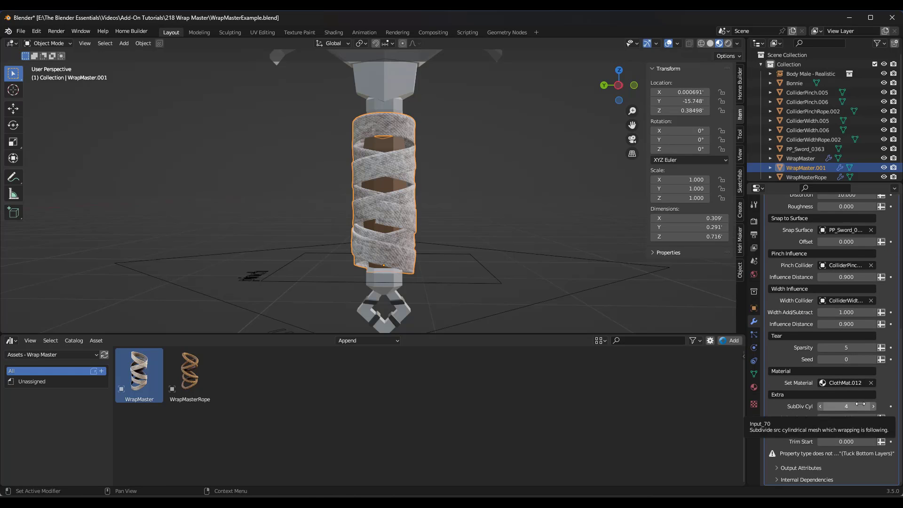
pyautogui.scroll(5, 837, 376)
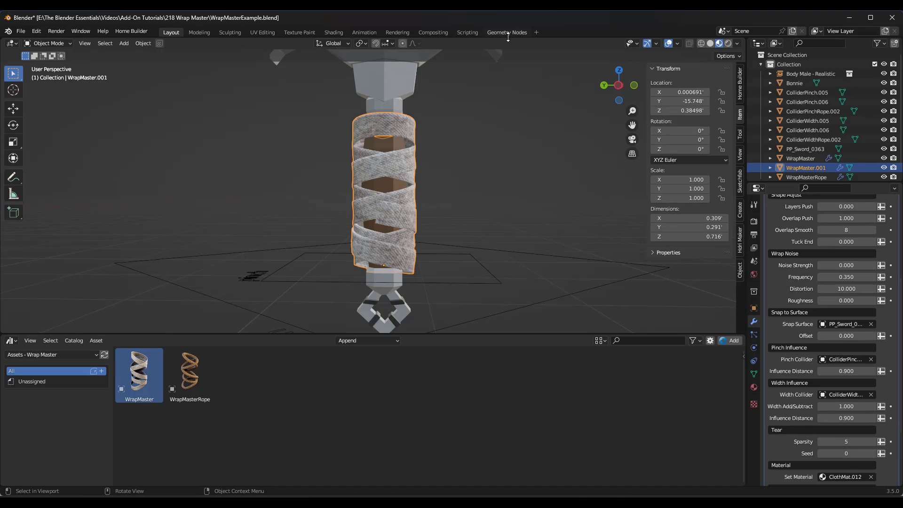
pyautogui.click(536, 32)
pyautogui.moveTo(513, 50)
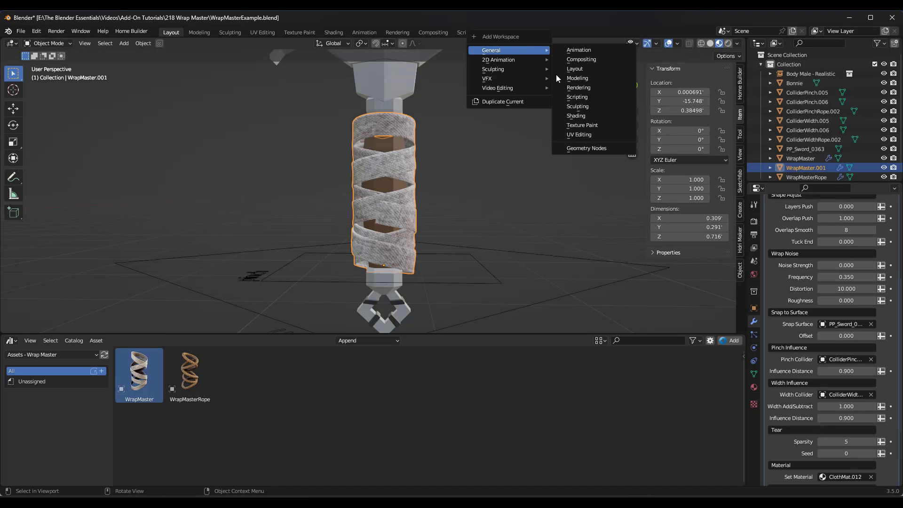
pyautogui.click(590, 147)
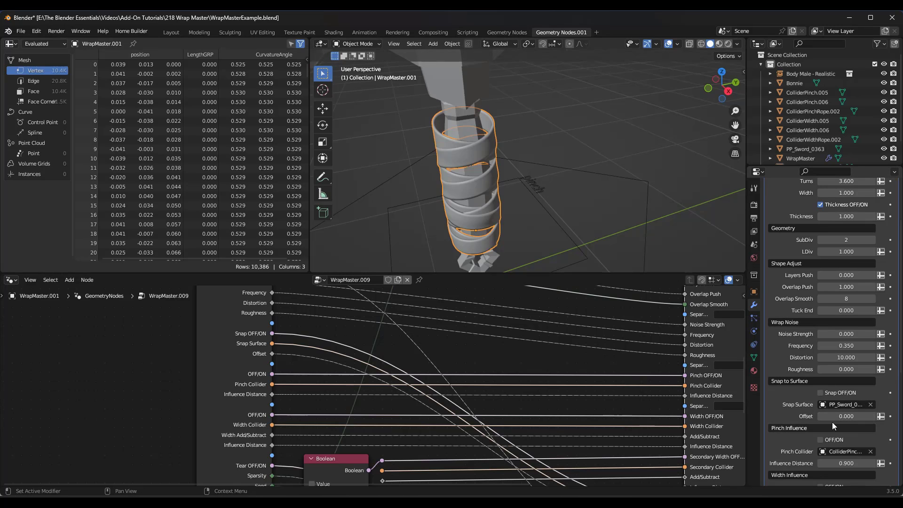
pyautogui.click(821, 394)
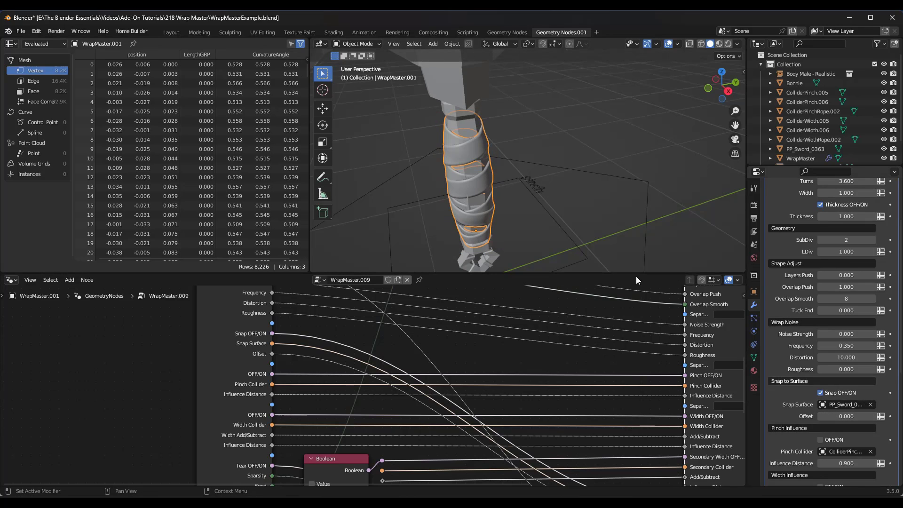
pyautogui.click(171, 32)
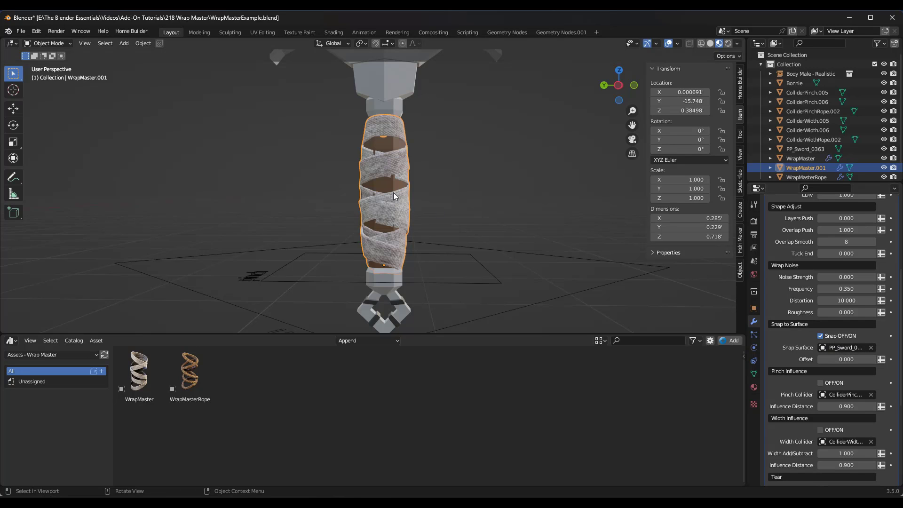
# Step: Set the handle wrap's snap Offset to 0.040, Length to 3.670 and Turns to 3.760
pyautogui.scroll(2, 385, 149)
pyautogui.scroll(-4, 392, 160)
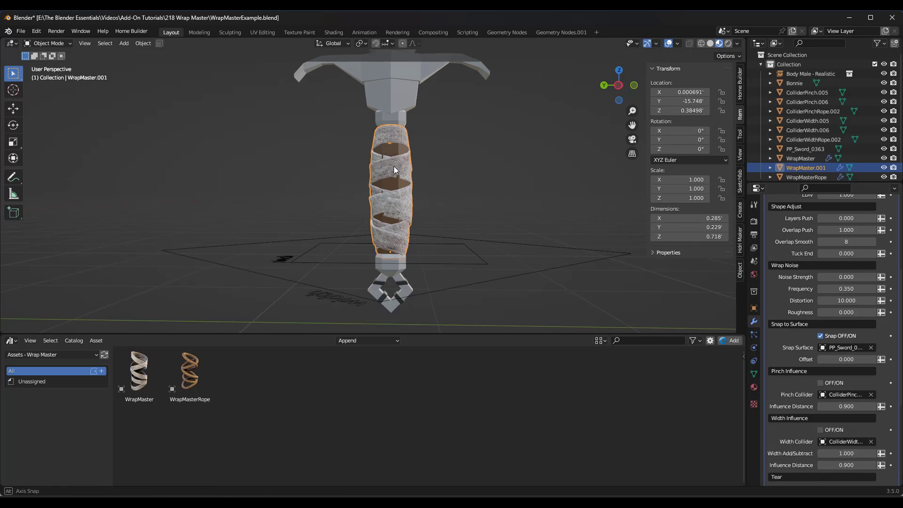
pyautogui.scroll(1, 422, 183)
pyautogui.moveTo(841, 360); pyautogui.dragTo(848, 360)
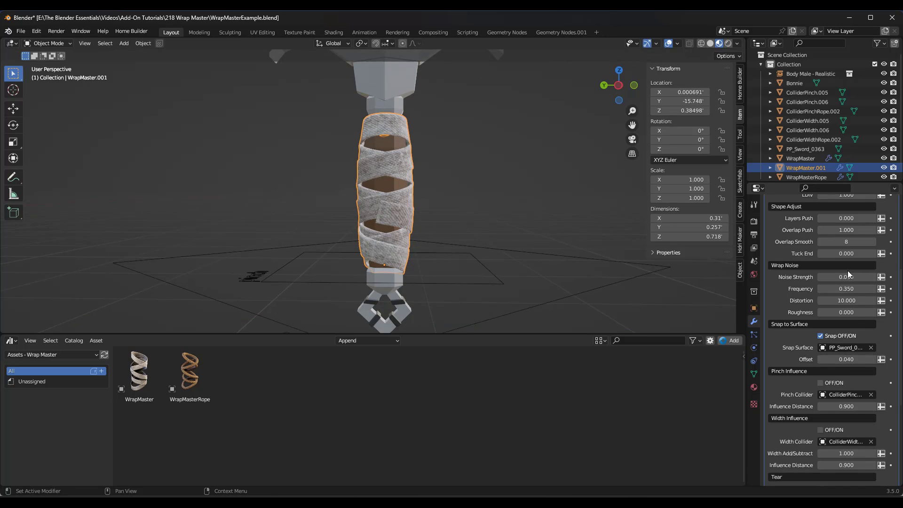
pyautogui.scroll(7, 848, 270)
pyautogui.moveTo(843, 248); pyautogui.dragTo(861, 256)
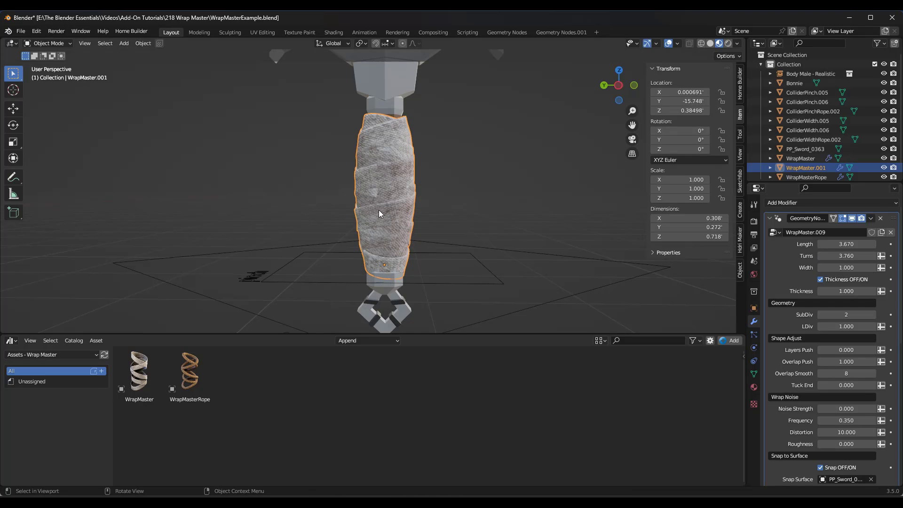
# Step: Lower the handle wrap's Thickness, trying -0.110, and adjust its Width
pyautogui.moveTo(379, 209); pyautogui.dragTo(604, 207, button='middle')
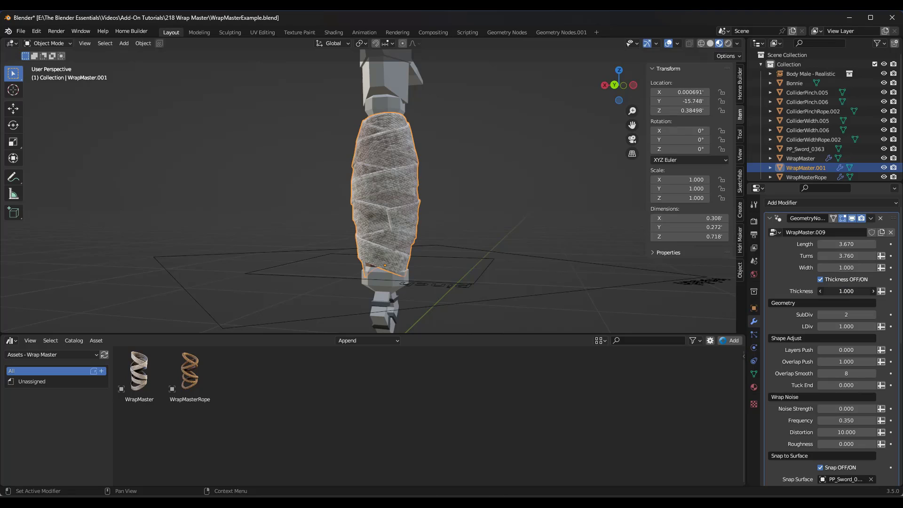
pyautogui.moveTo(847, 291); pyautogui.dragTo(814, 290)
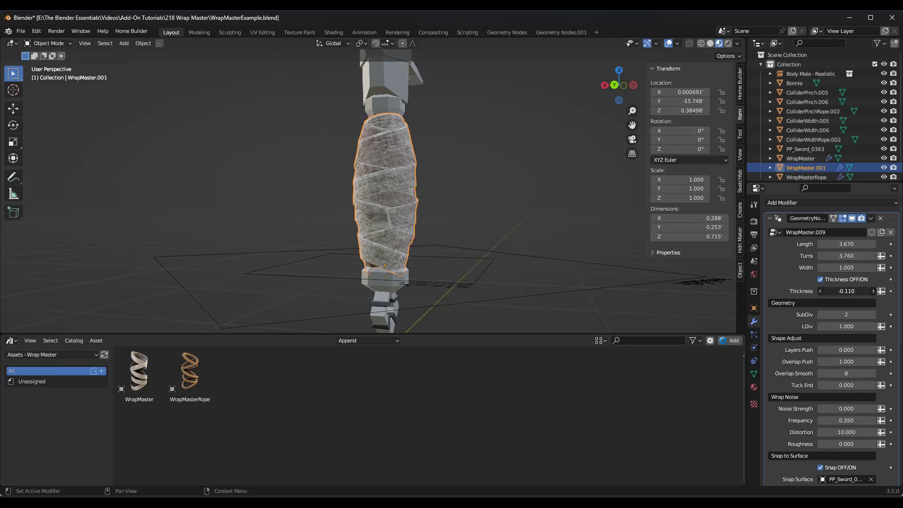
pyautogui.moveTo(847, 291); pyautogui.dragTo(842, 267)
# Step: Select the cloth wrap on the sword's handle and turn on its Pinch Influence
pyautogui.moveTo(489, 217); pyautogui.dragTo(402, 247, button='middle')
pyautogui.scroll(-3, 377, 222)
pyautogui.scroll(2, 401, 250)
pyautogui.click(383, 240)
pyautogui.scroll(2, 371, 207)
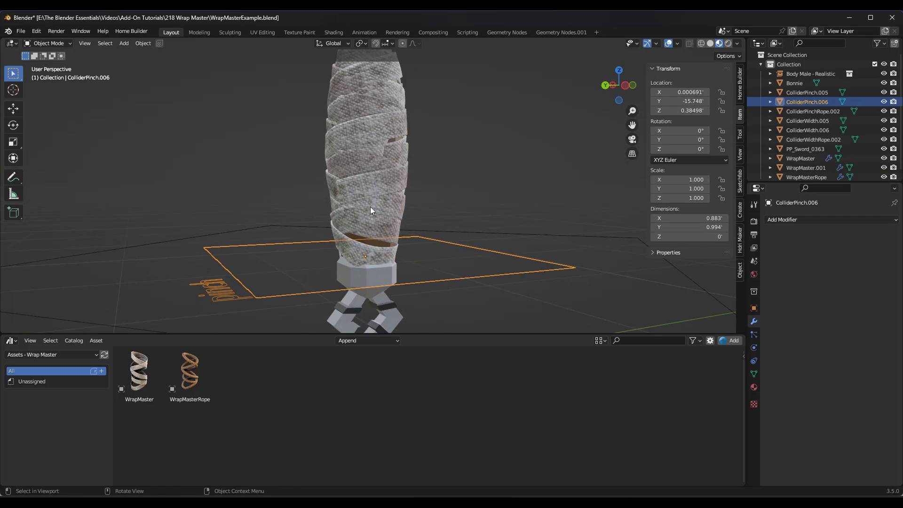
pyautogui.click(393, 210)
pyautogui.scroll(-6, 801, 363)
pyautogui.scroll(-4, 801, 363)
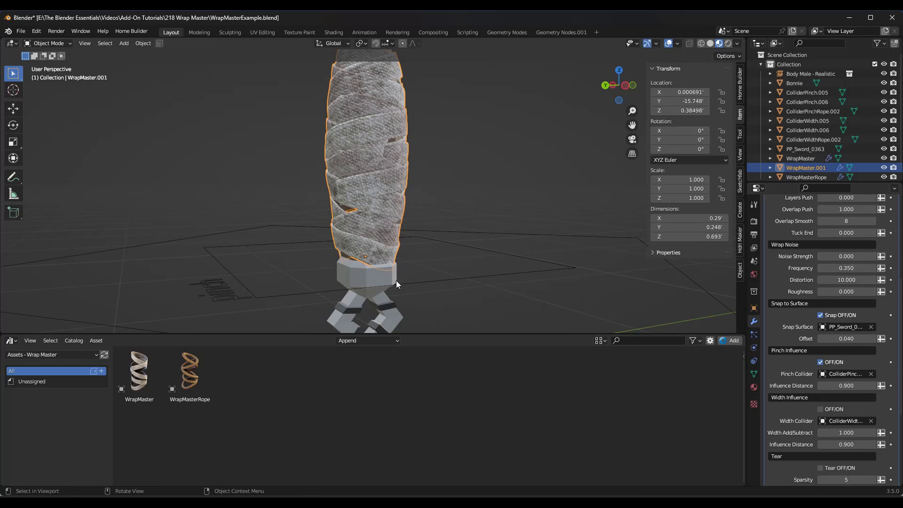
# Step: Move the handle wrap's pinch collider slightly up along Z and set the pinch Influence Distance to 0.750
pyautogui.click(444, 280)
pyautogui.press('g')
pyautogui.press('z')
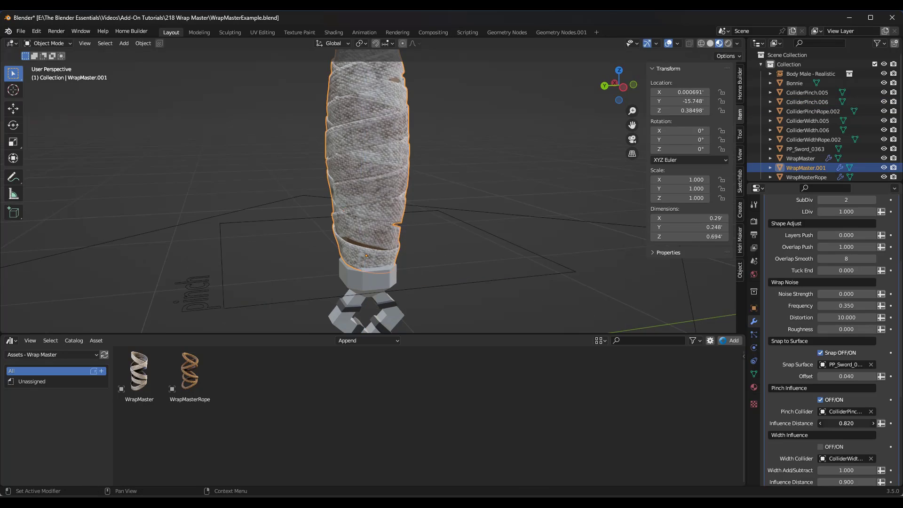
pyautogui.moveTo(847, 424); pyautogui.dragTo(840, 424)
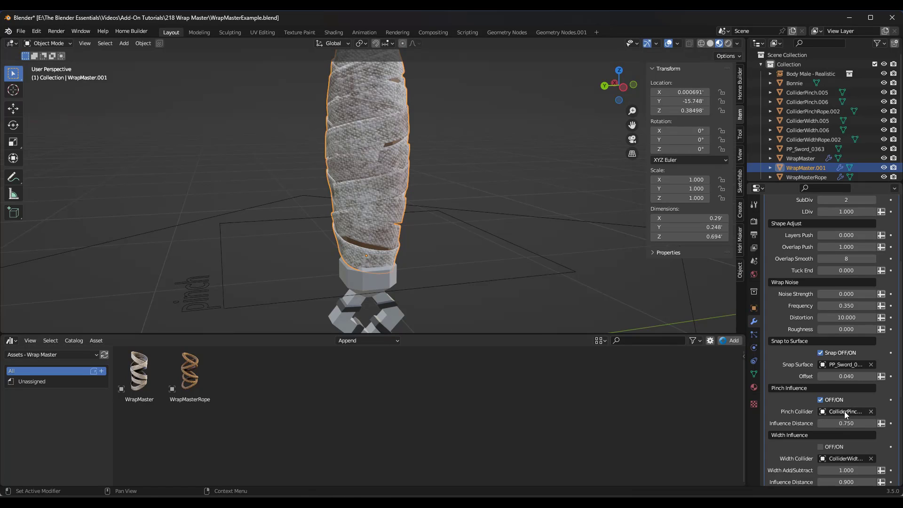
pyautogui.moveTo(432, 248); pyautogui.dragTo(494, 264, button='middle')
pyautogui.scroll(-8, 832, 376)
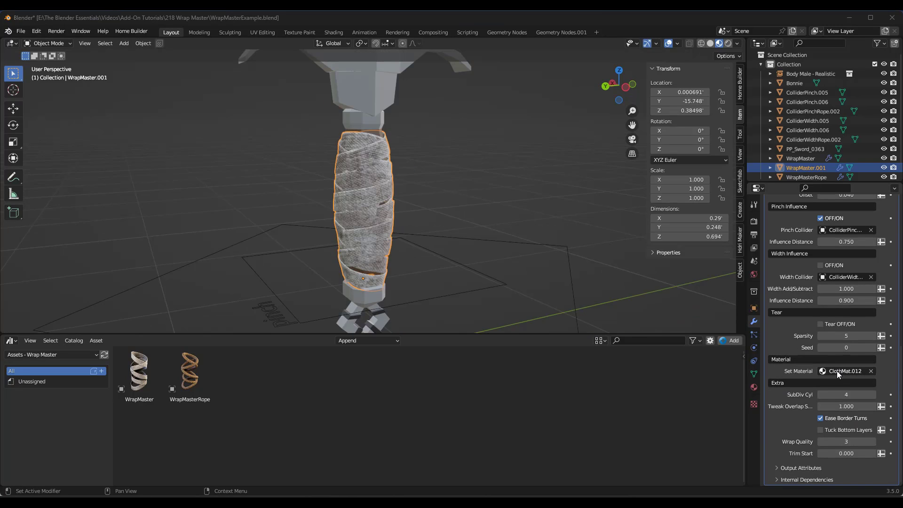
pyautogui.moveTo(368, 250); pyautogui.dragTo(337, 232, button='middle')
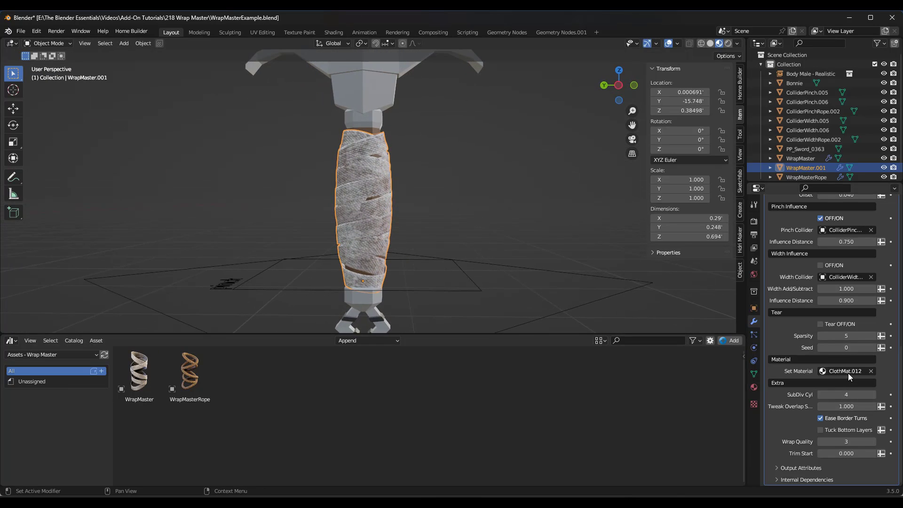